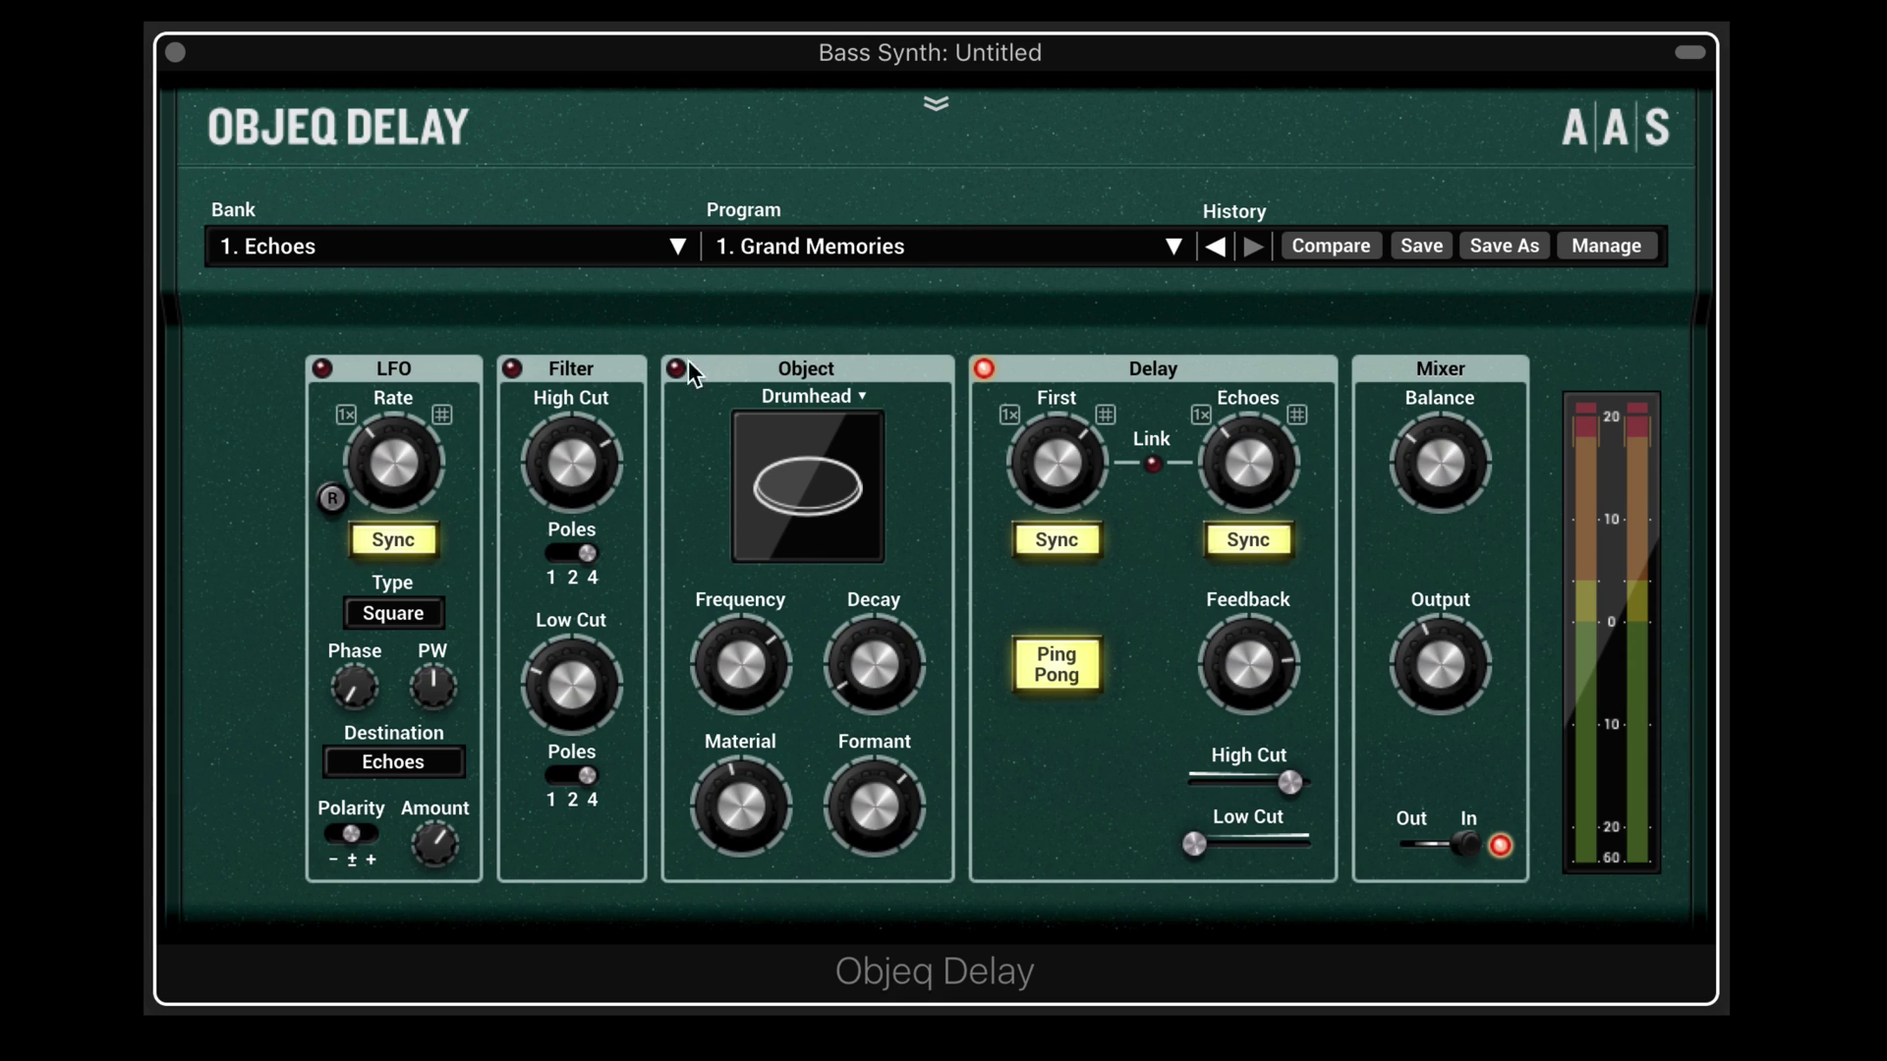
Review the resonator object types, keep Drumhead, and set the high-cut slope to 1 pole.
left_click(857, 394)
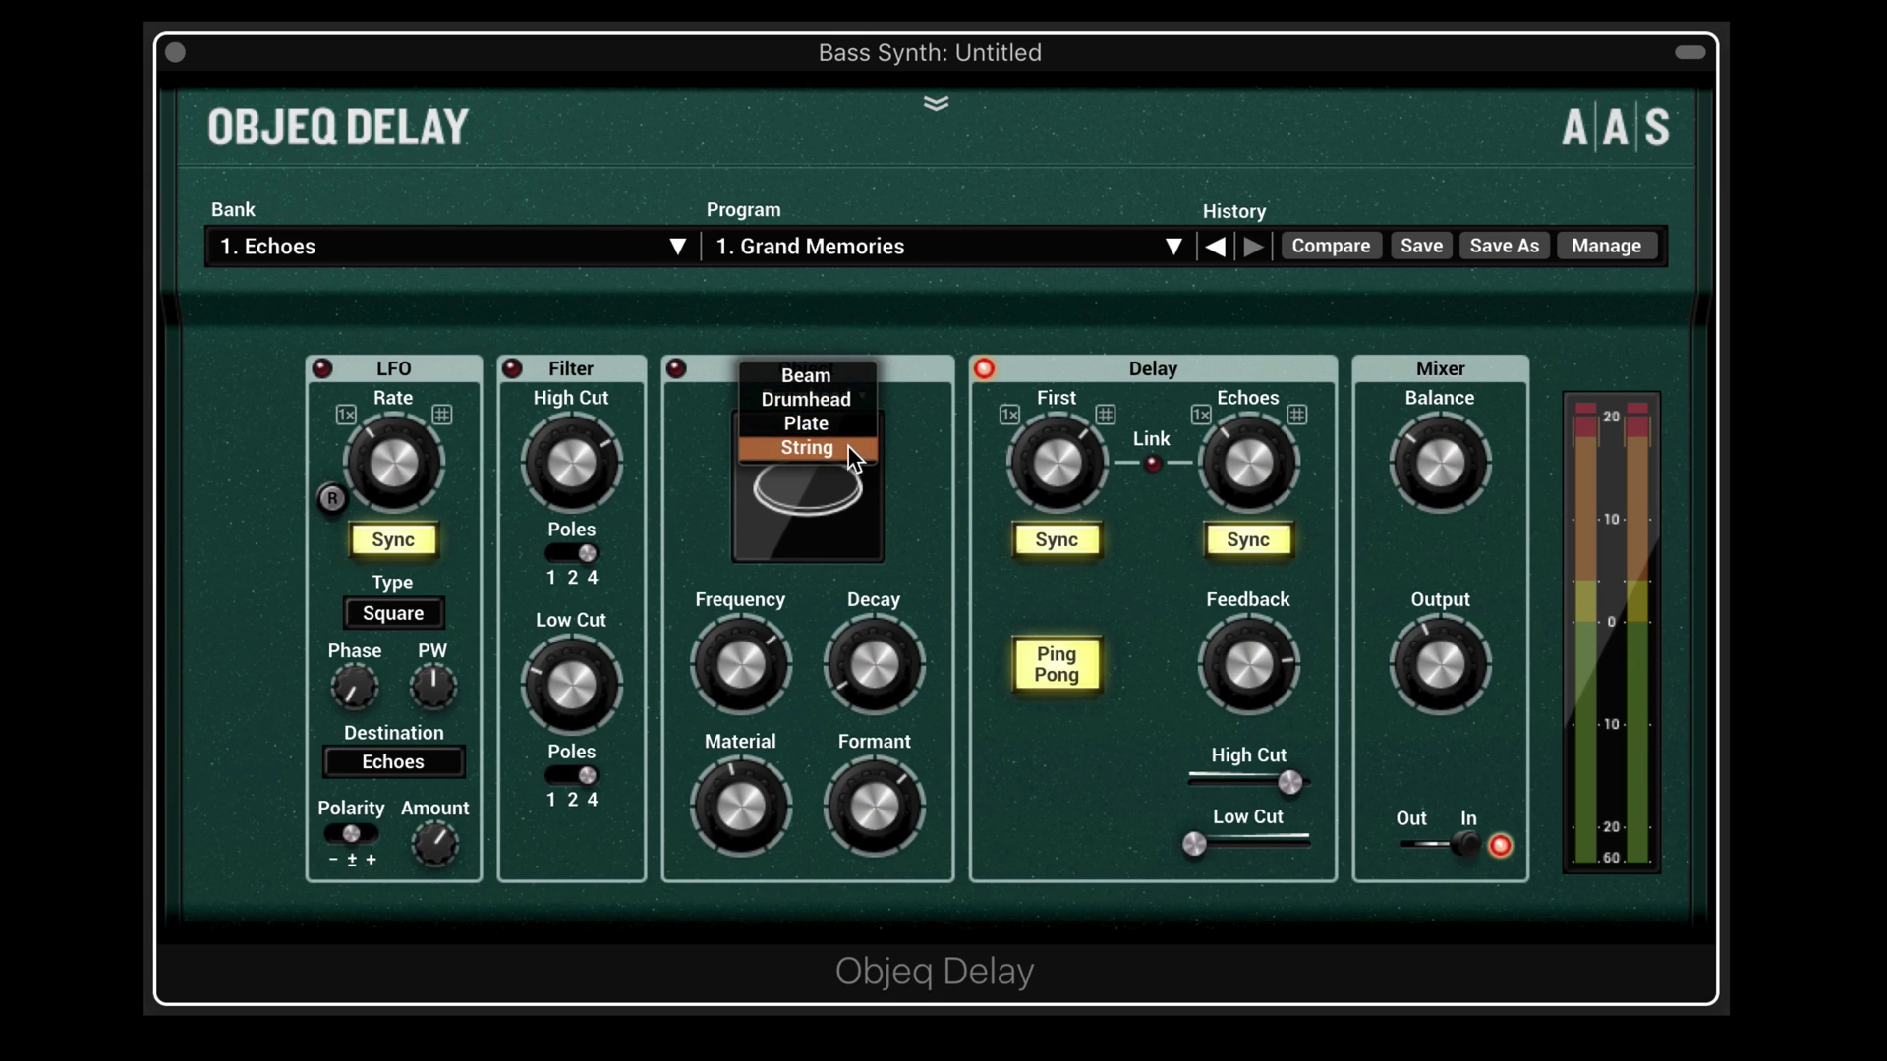
left_click(911, 334)
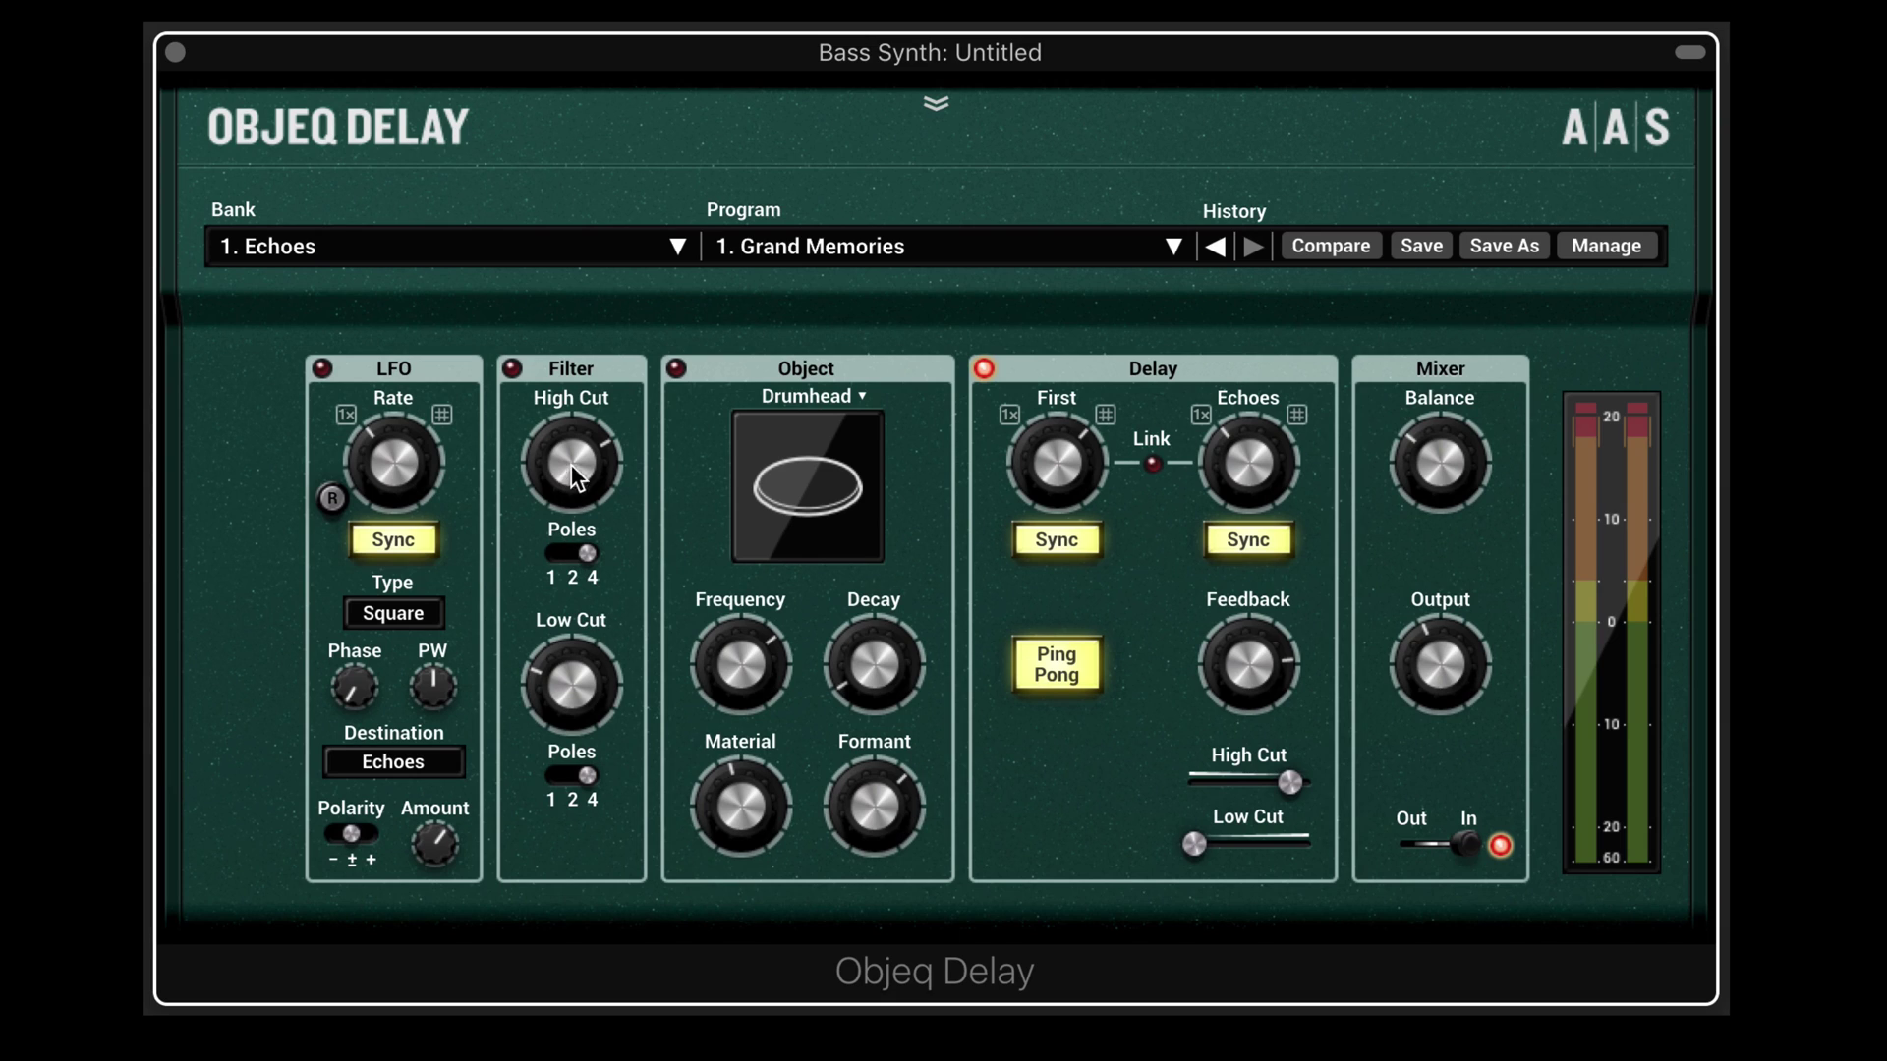
mouse_move(588, 550)
left_mouse_down()
mouse_move(556, 553)
mouse_move(588, 553)
left_mouse_up()
Keep Drumhead, lower its frequency to about 507 Hz and lengthen its decay slightly.
left_click(864, 394)
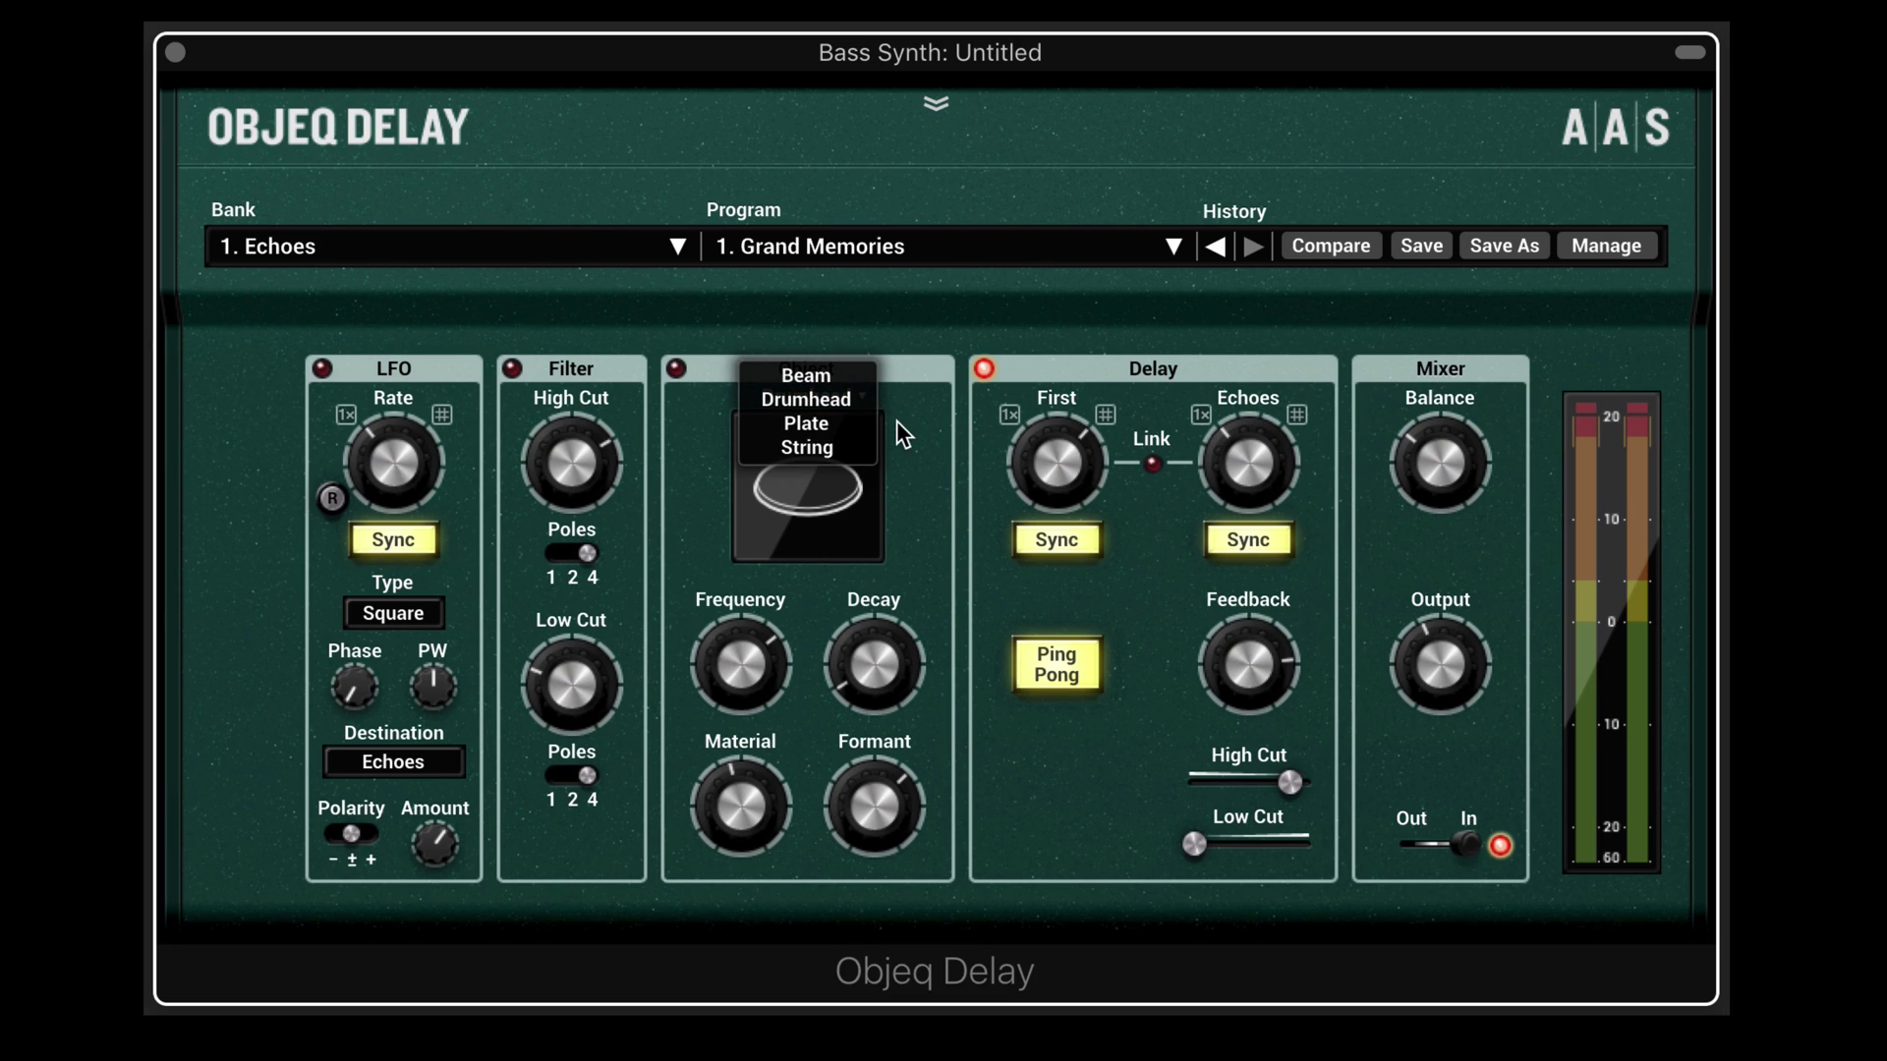
left_click(899, 423)
left_click_drag(740, 639, 740, 651)
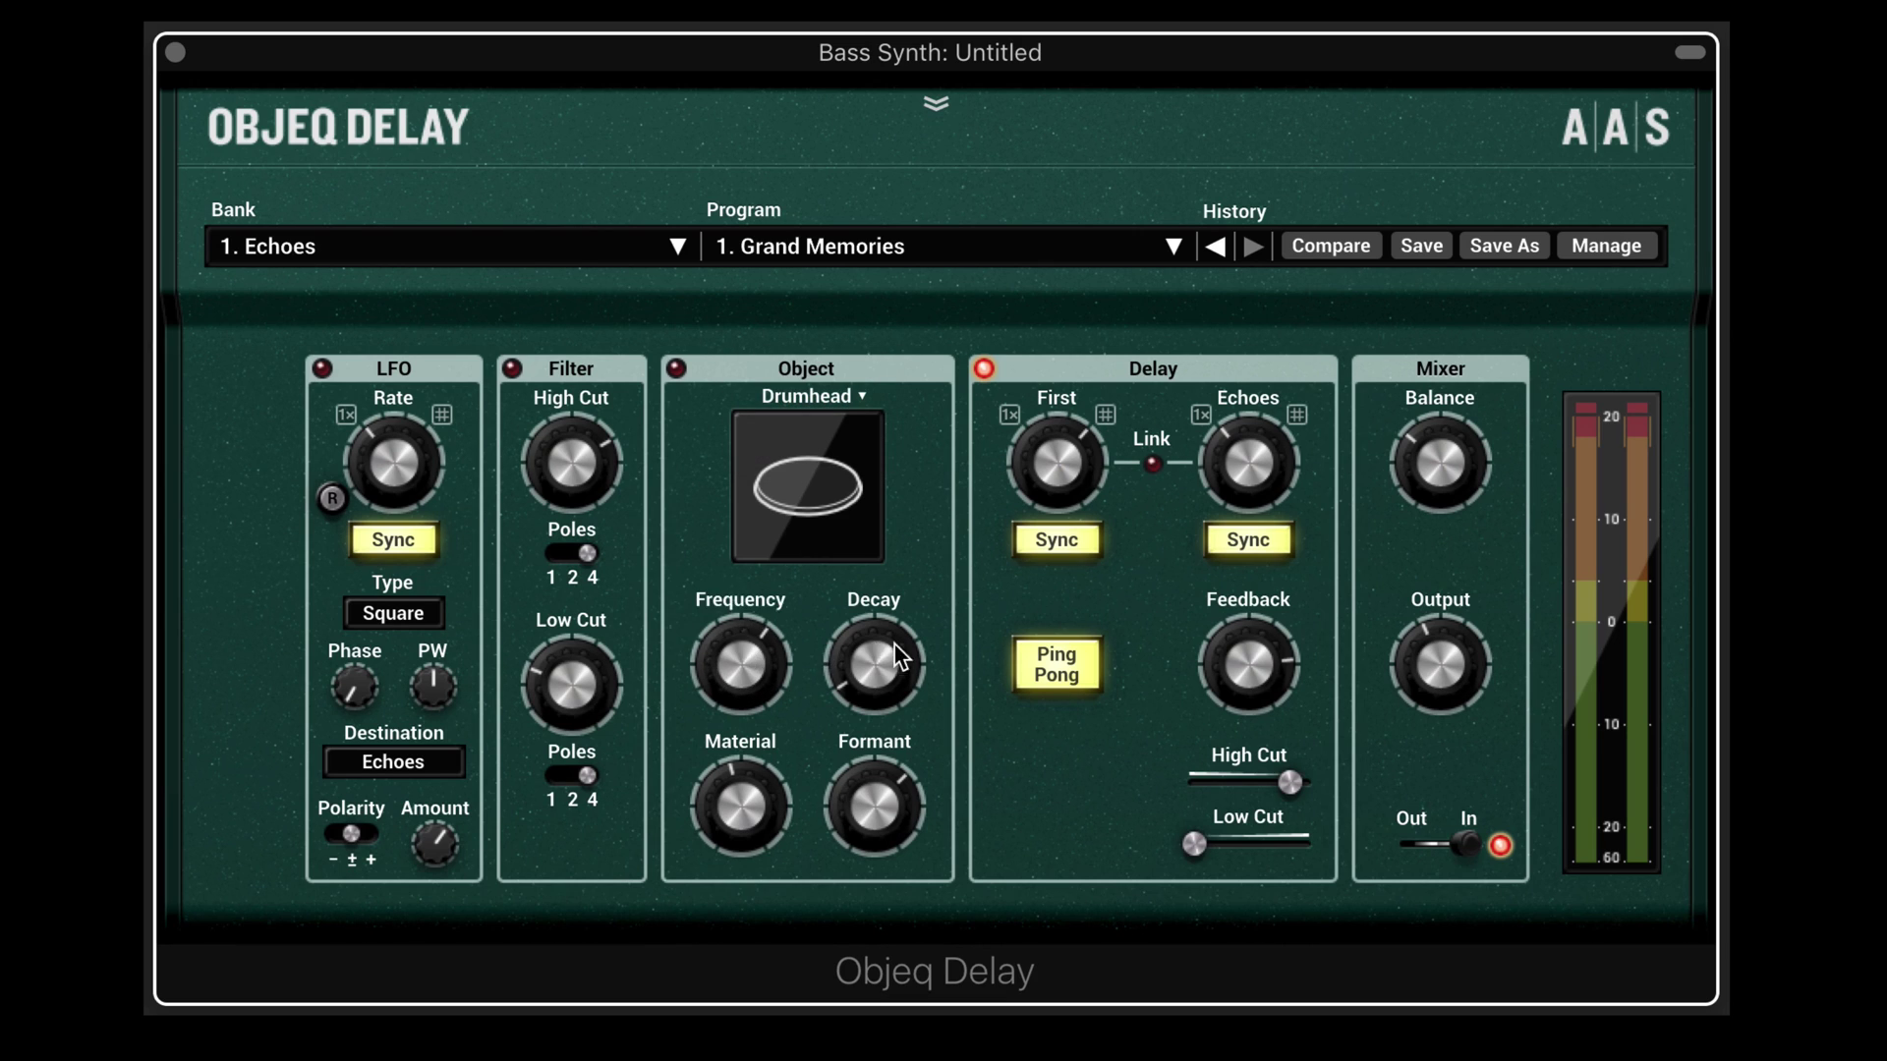
left_click_drag(873, 664, 868, 680)
Try linked delay times at 1/8 T, then unlink and set the First delay to a quarter note.
left_click(1153, 463)
left_click_drag(1046, 454, 1046, 492)
left_click(1150, 462)
left_click_drag(1059, 452, 1061, 467)
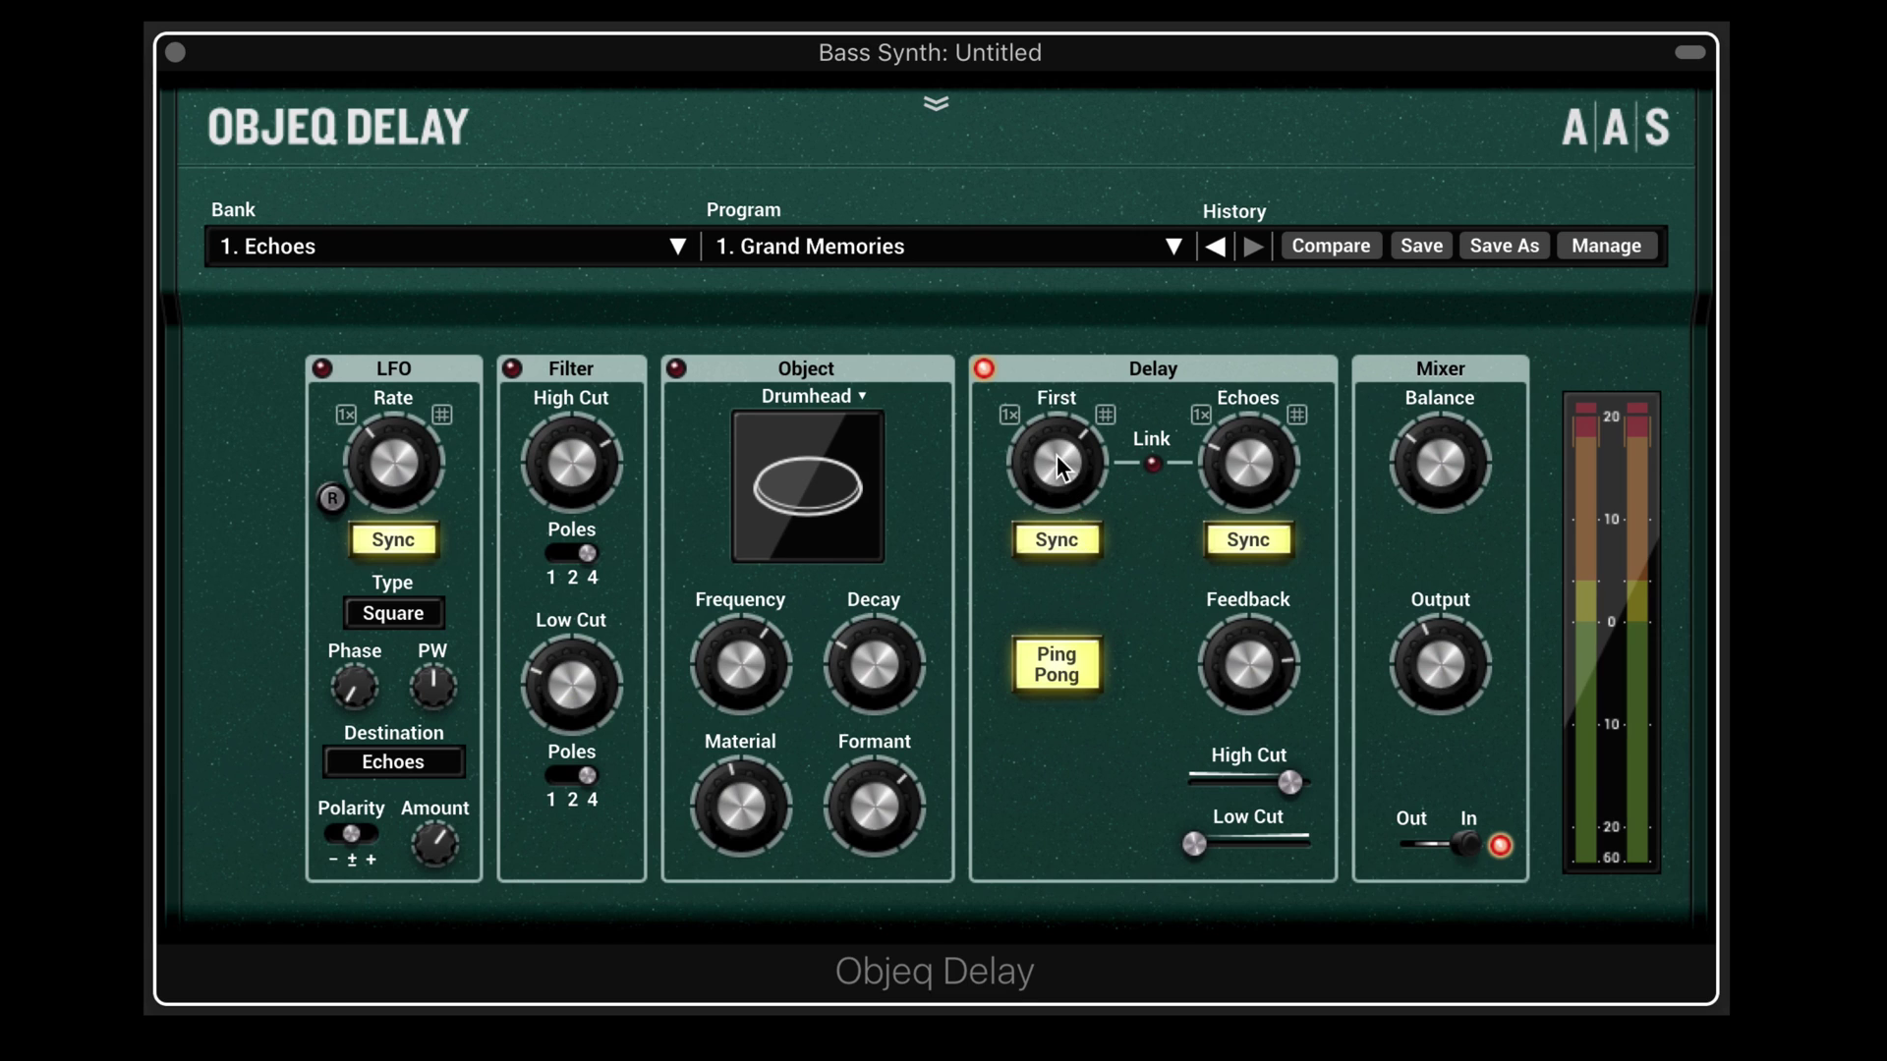
Try triplet and 2/3-multiplied values for the First delay, then settle on a straight quarter note.
left_click(1105, 414)
left_click(1095, 688)
left_click(1057, 688)
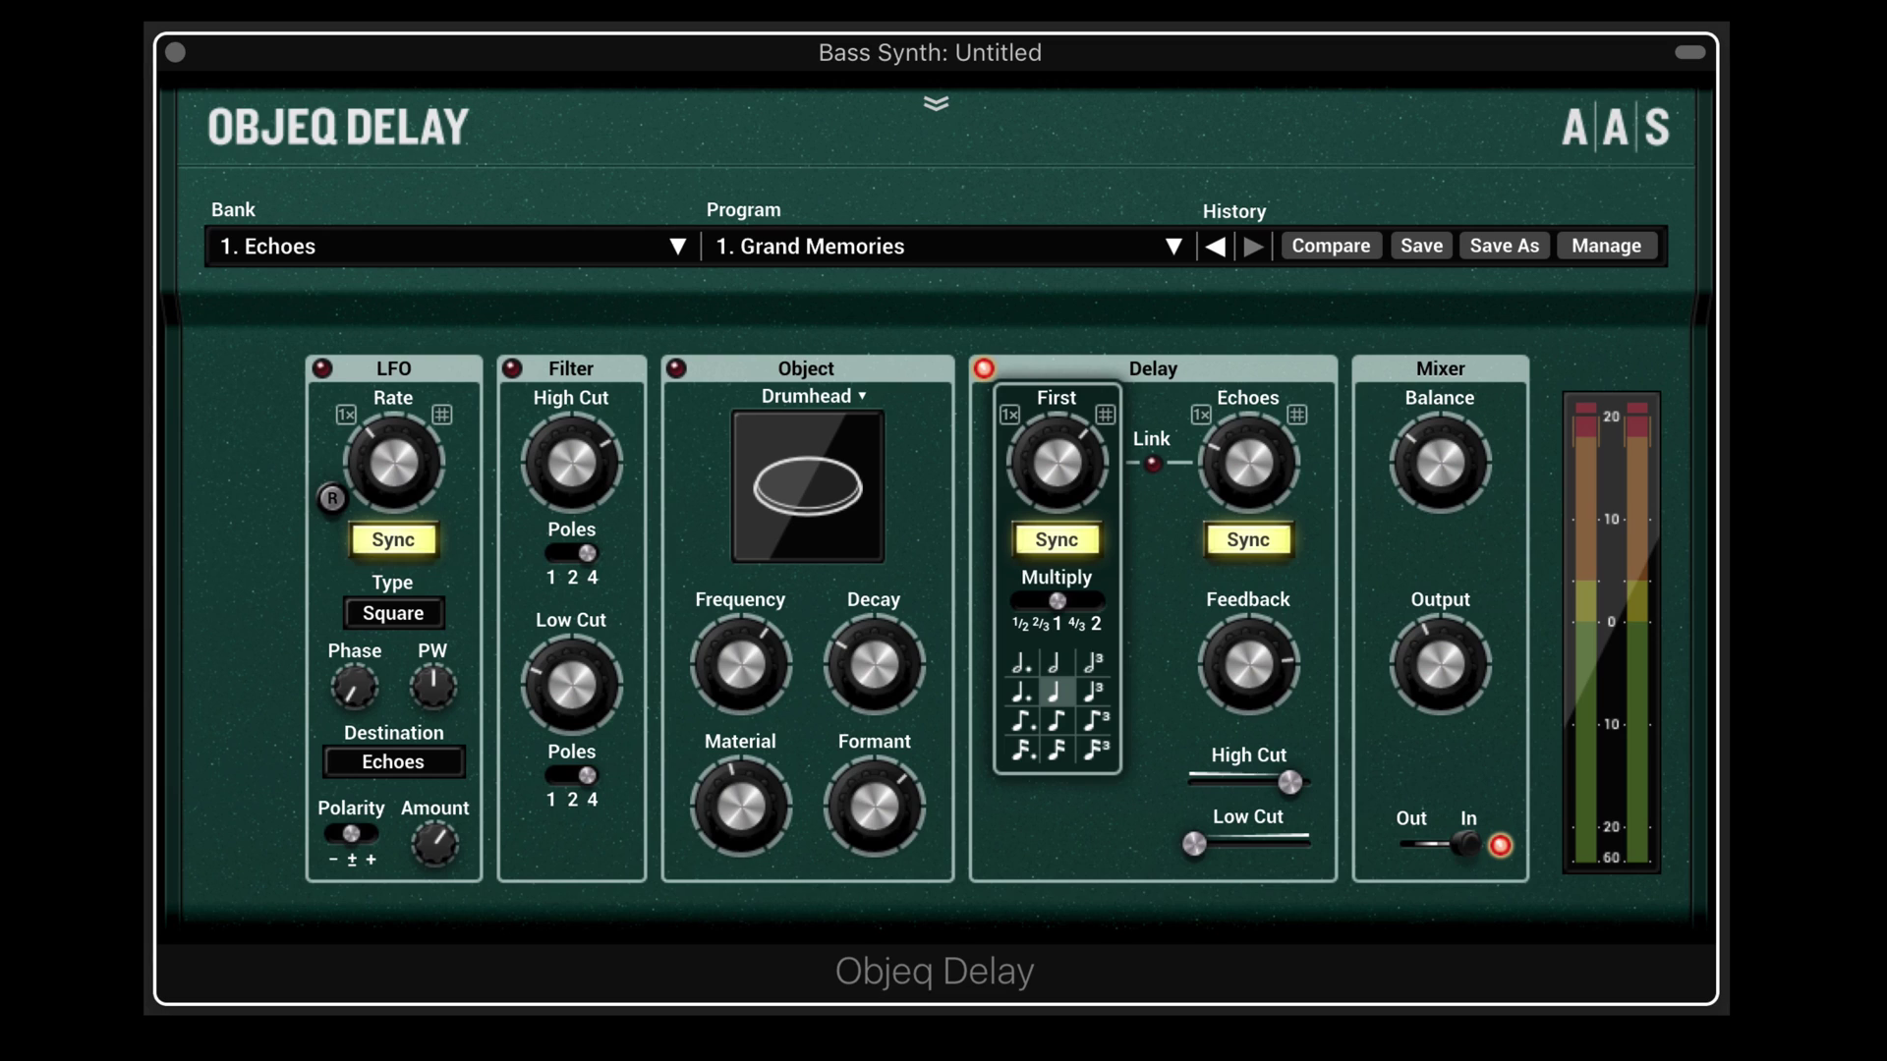
mouse_move(1057, 600)
left_mouse_down()
mouse_move(1039, 601)
mouse_move(1074, 600)
mouse_move(1057, 600)
left_mouse_up()
left_click(1103, 414)
left_click_drag(1056, 463, 1056, 455)
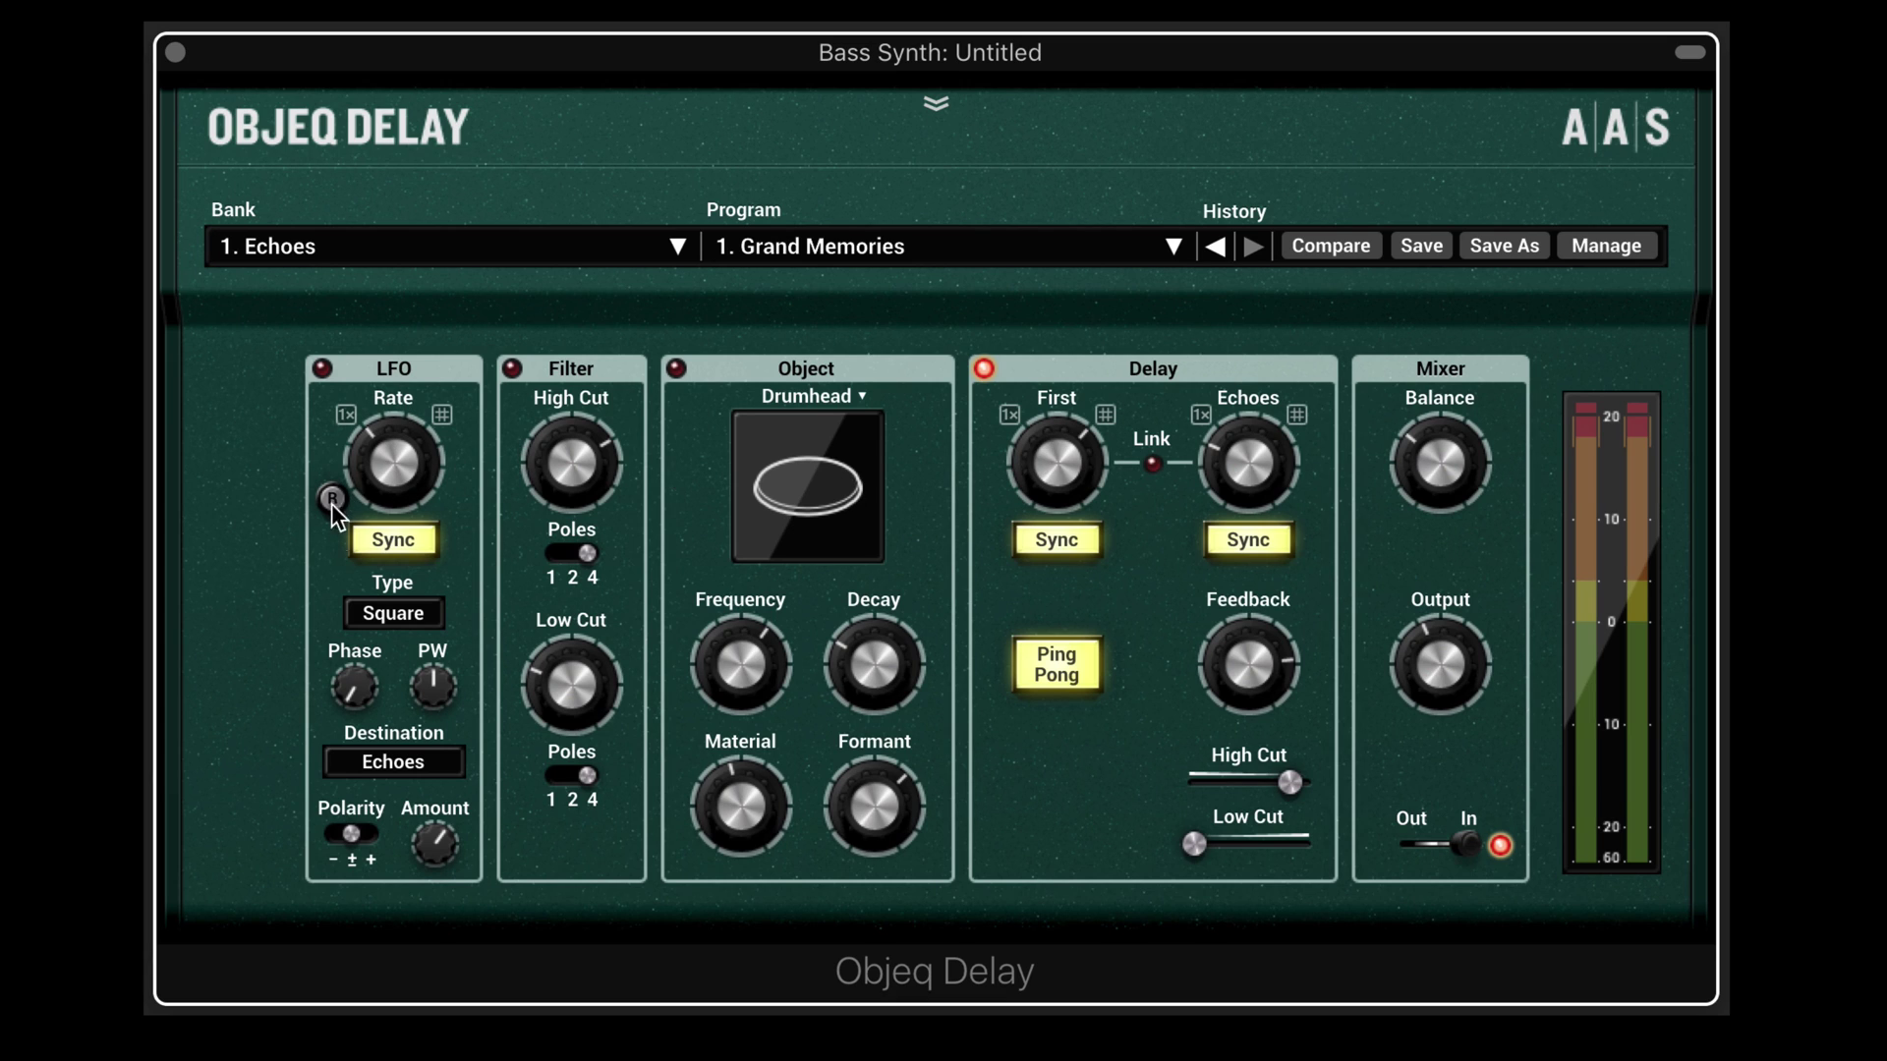
left_click(422, 615)
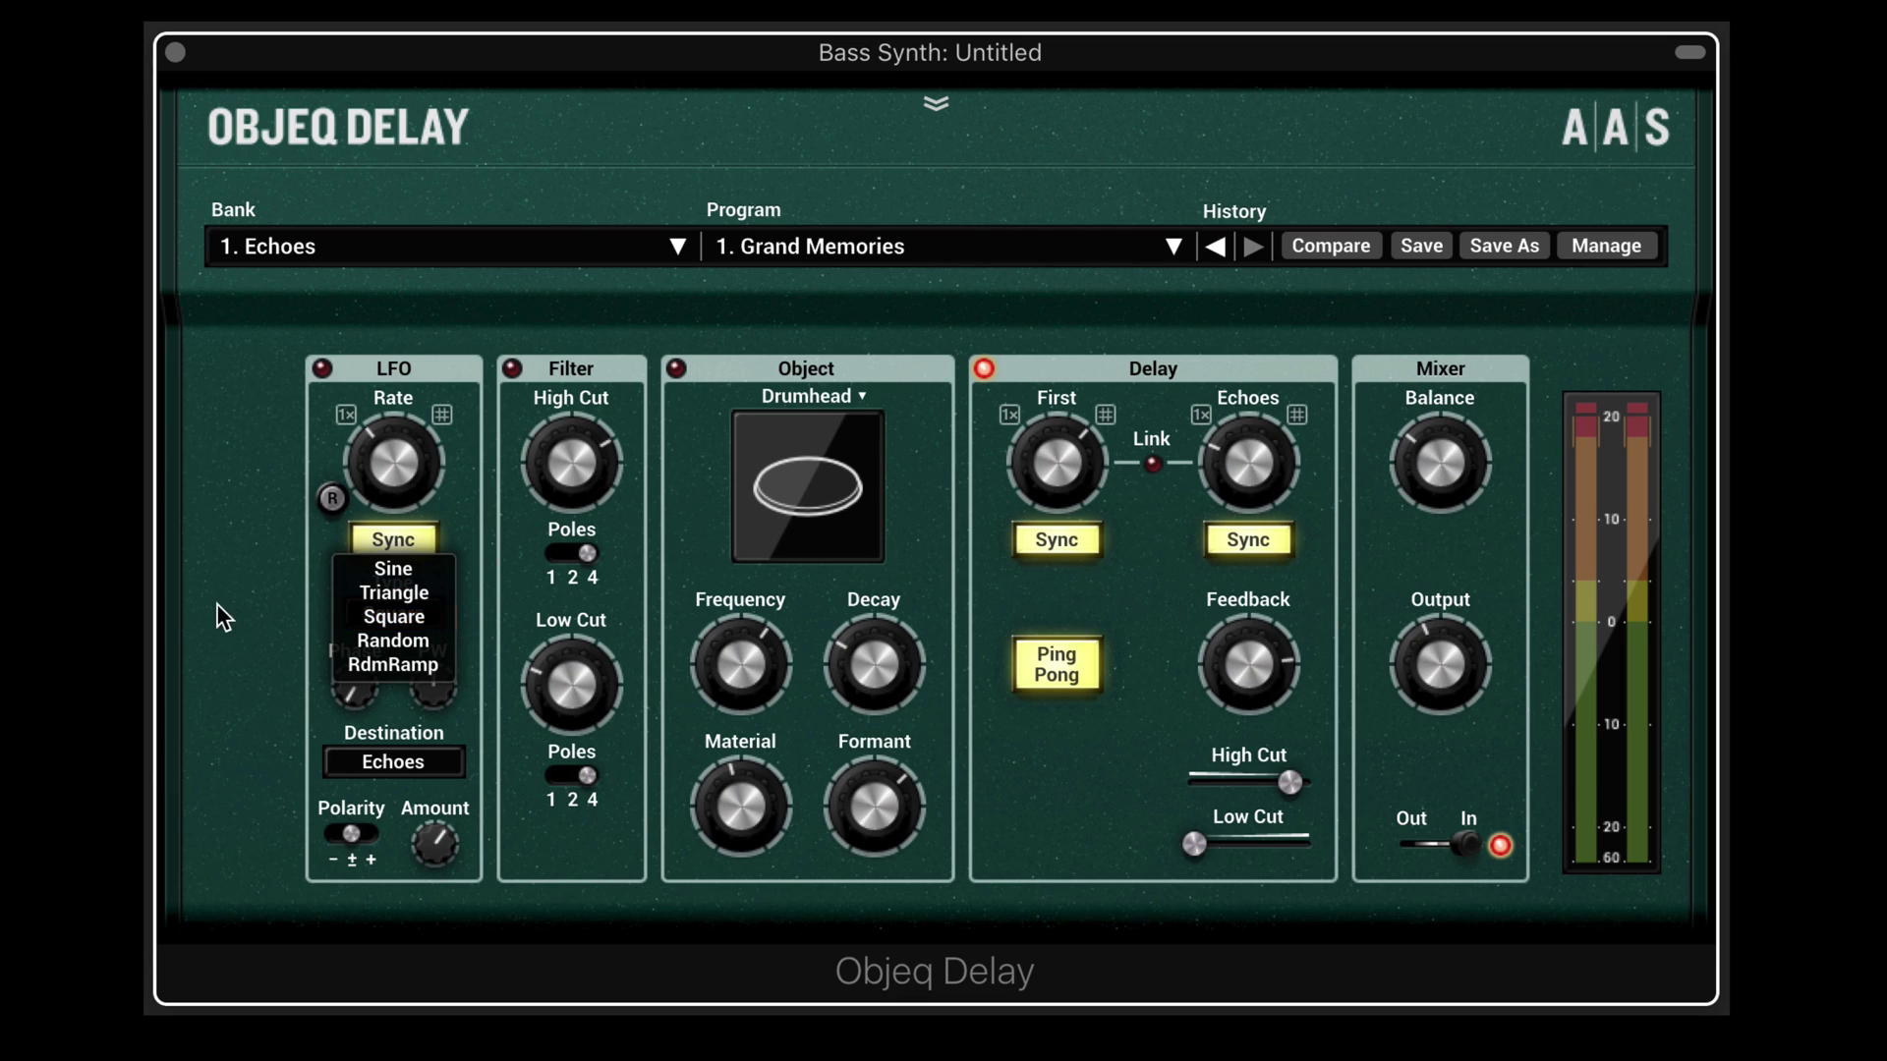
left_click(297, 666)
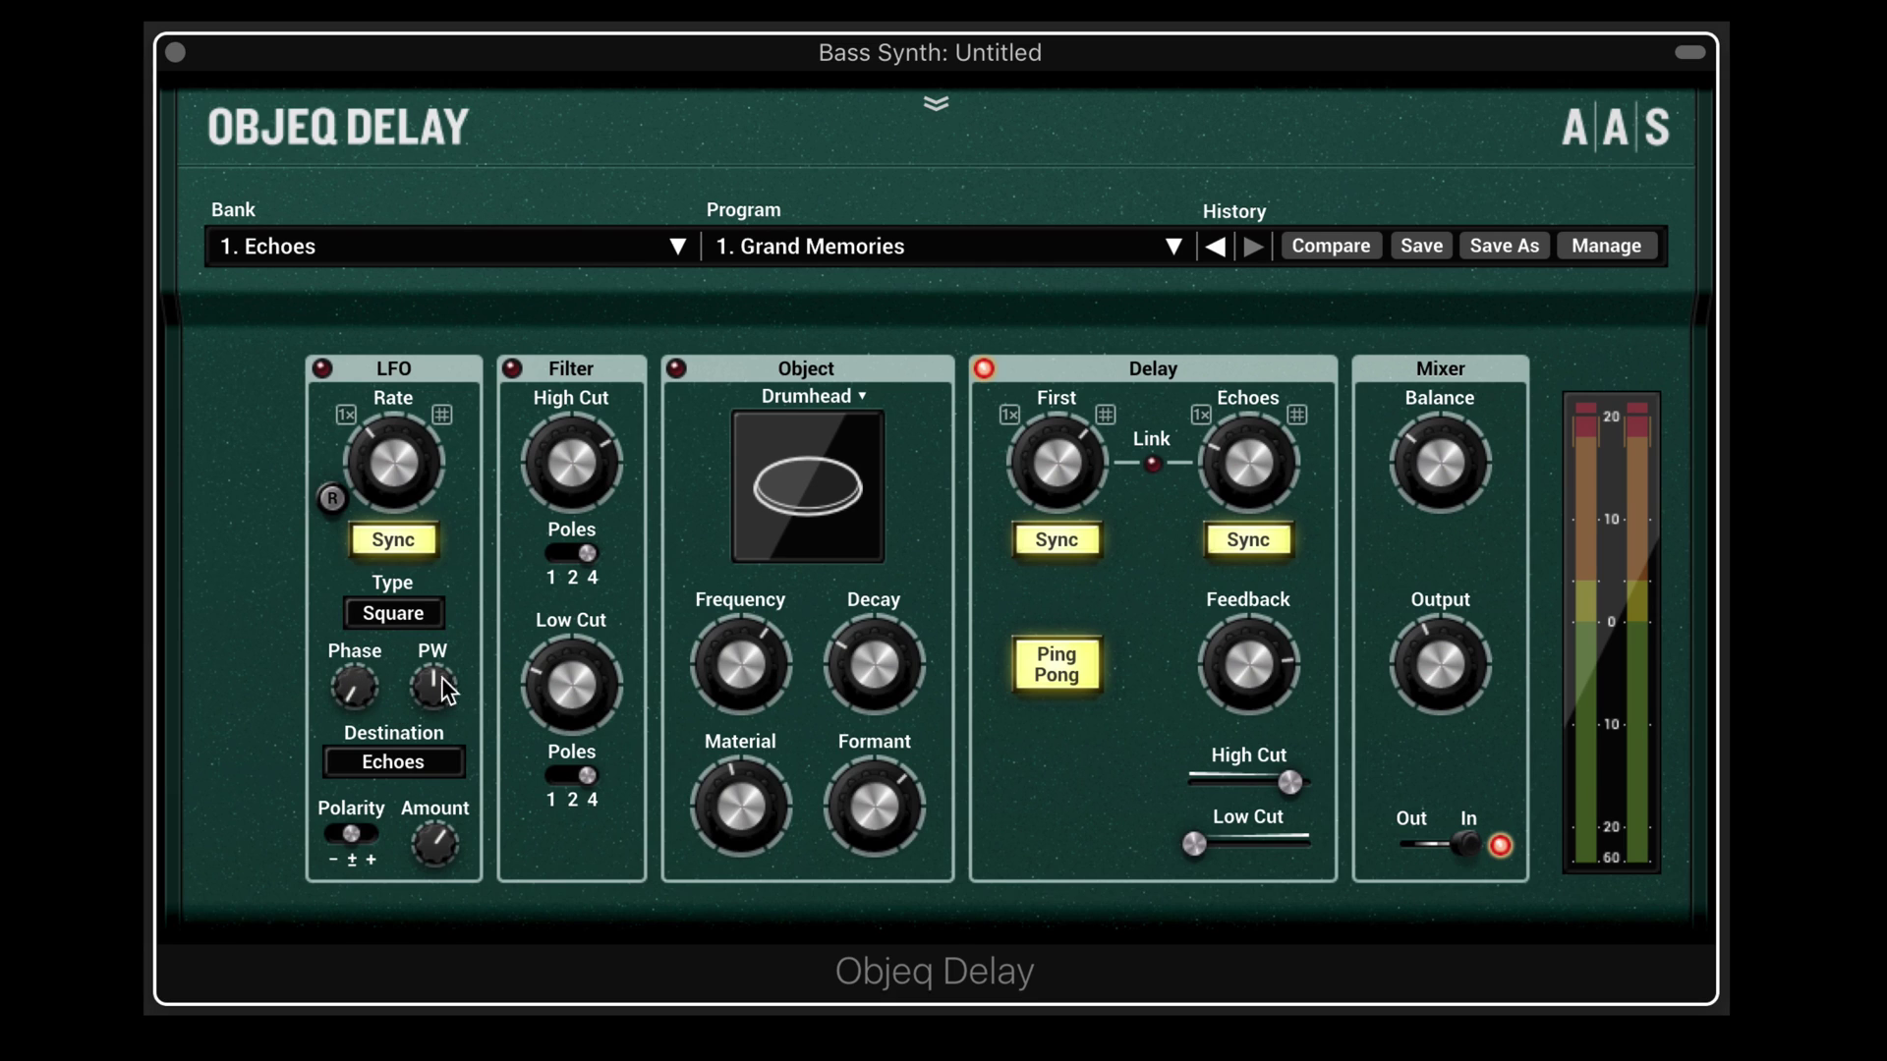
left_click_drag(428, 684, 429, 684)
left_click(444, 759)
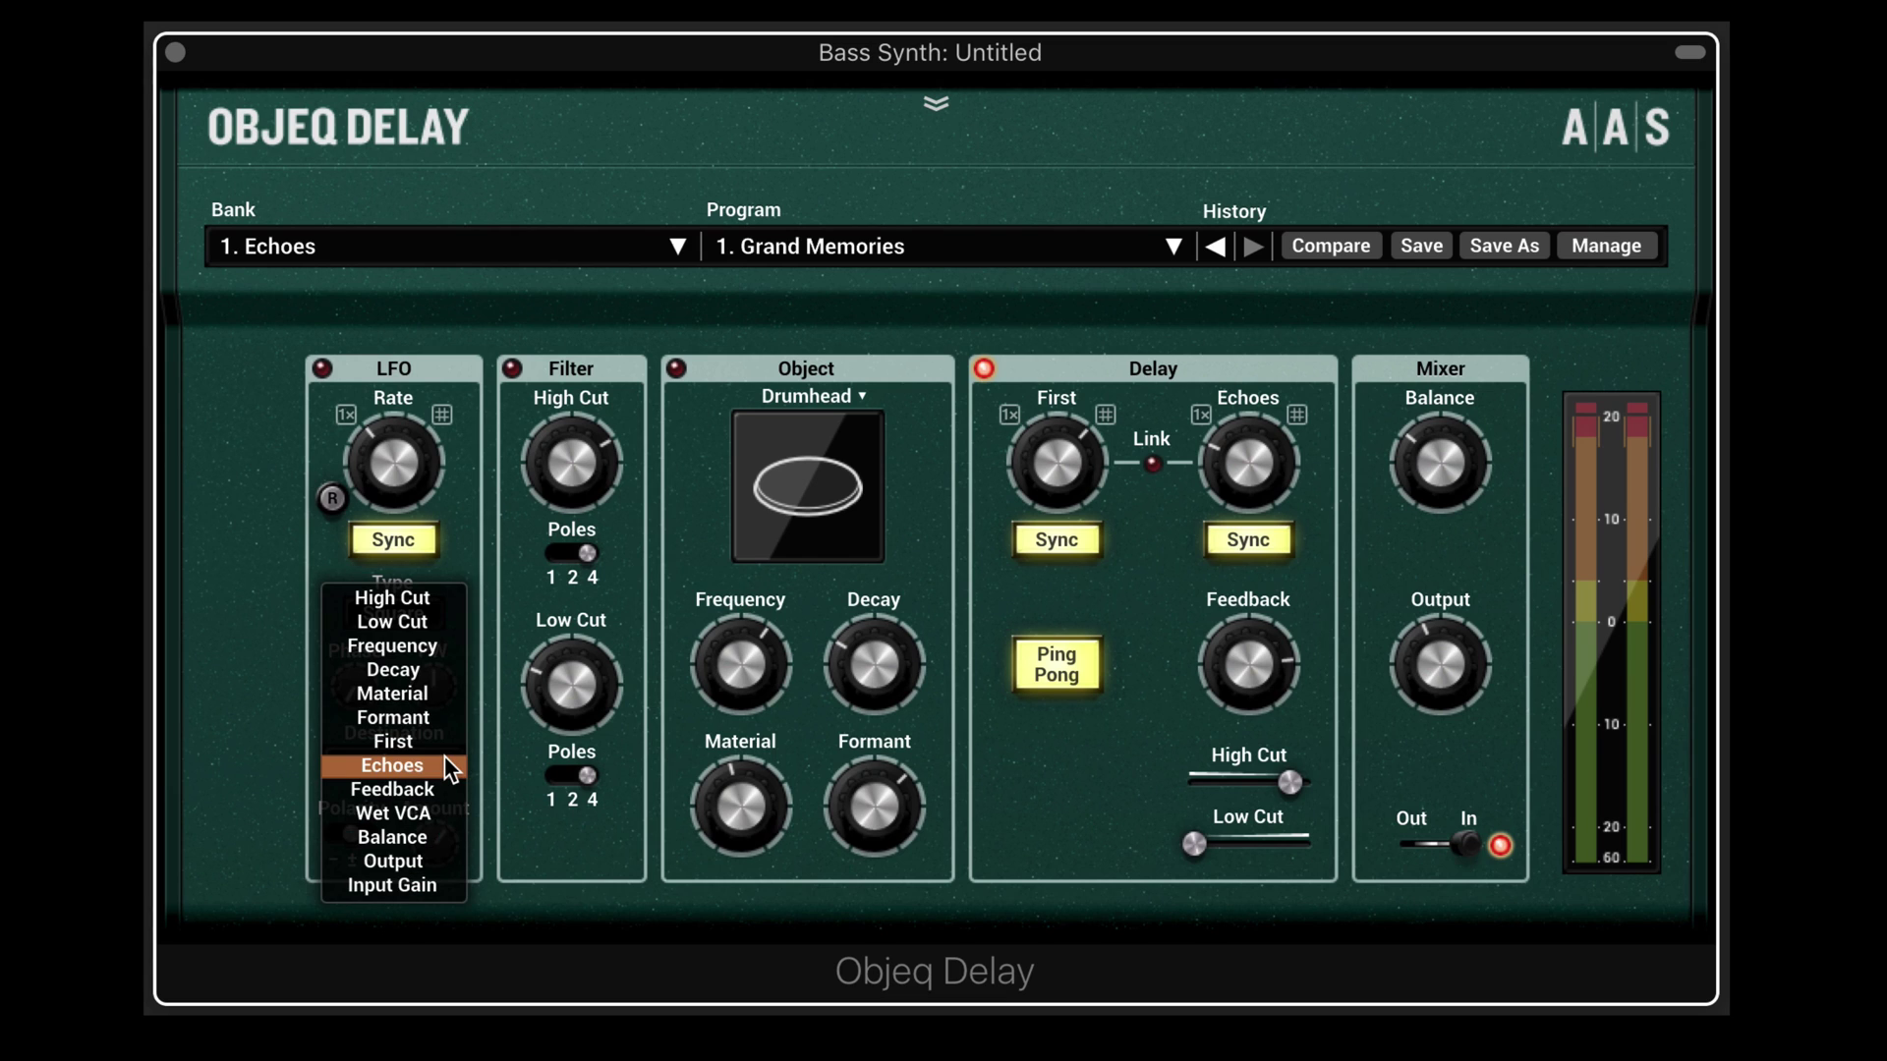
left_click(454, 558)
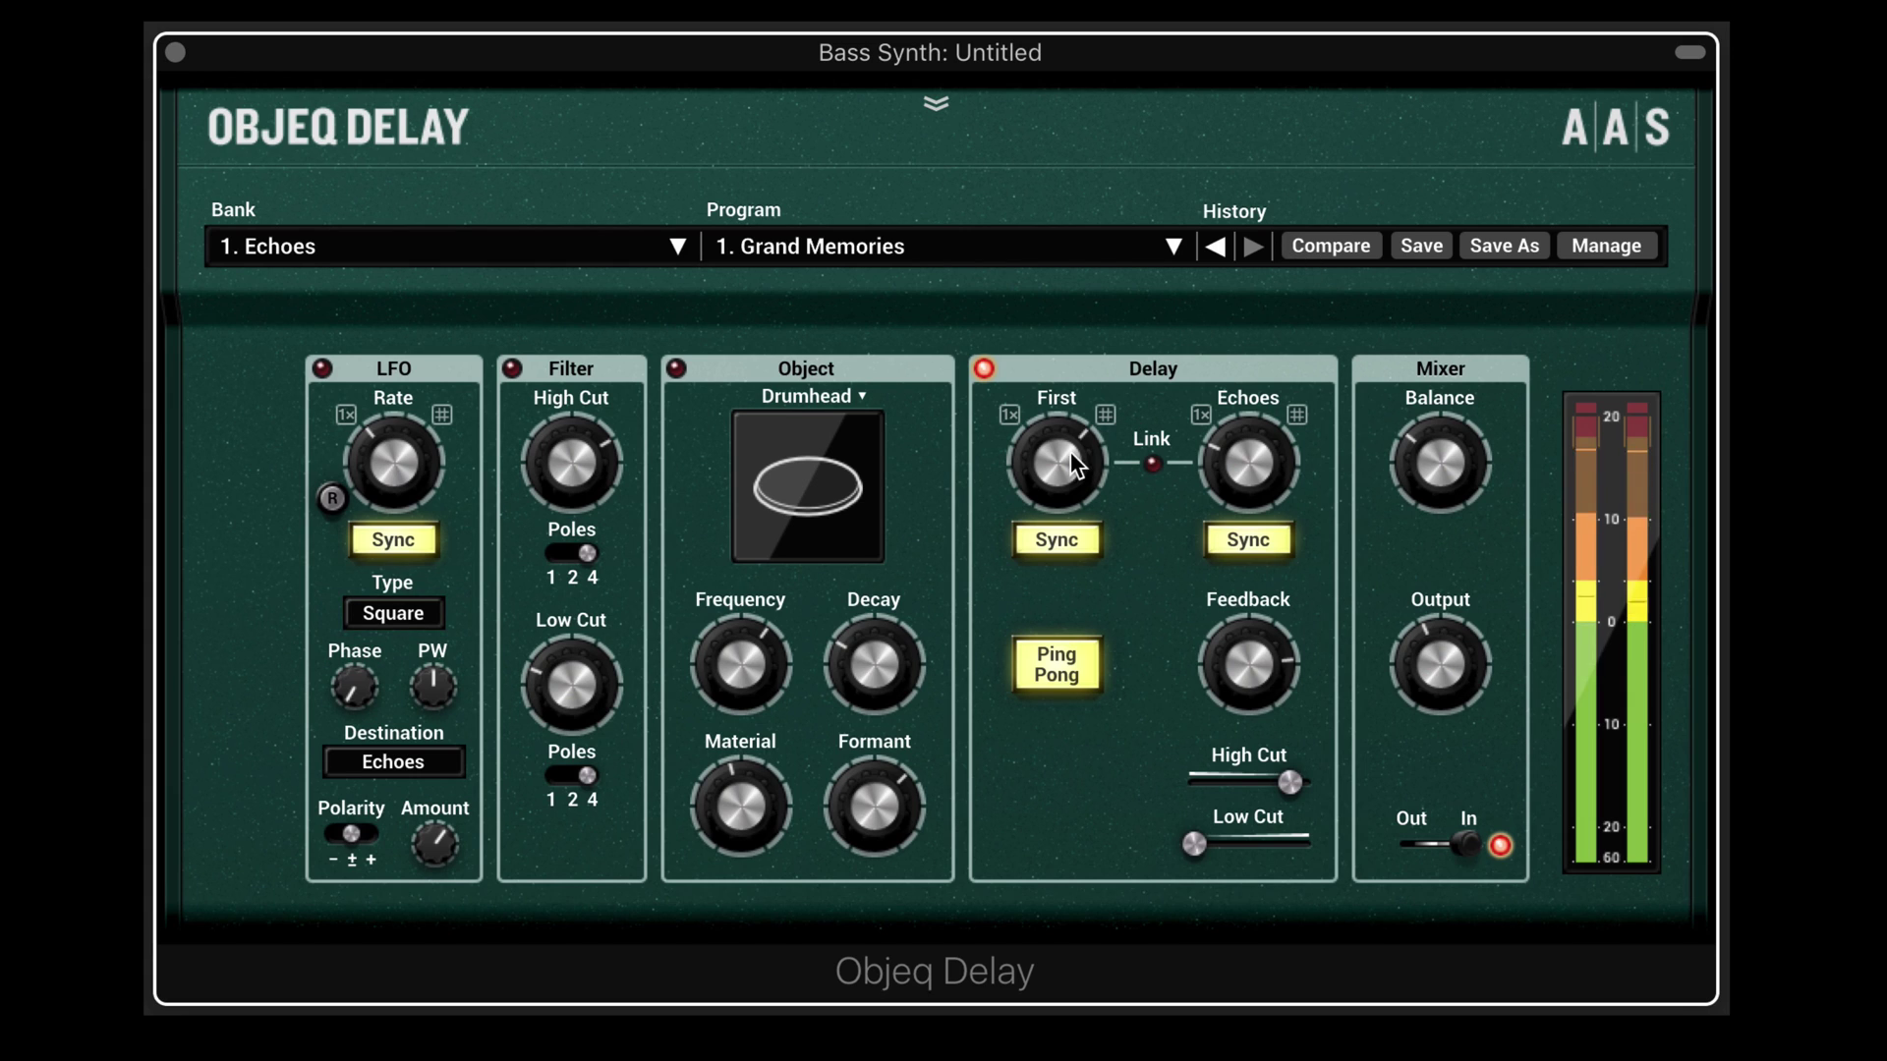
Set echoes to 1/8 and feedback to −4.4 dB, keep ping-pong on, and open high cut to 18.6 kHz.
mouse_move(1230, 462)
left_mouse_down()
mouse_move(1246, 447)
mouse_move(1252, 463)
left_mouse_up()
left_click_drag(1237, 660, 1237, 653)
left_click(1074, 664)
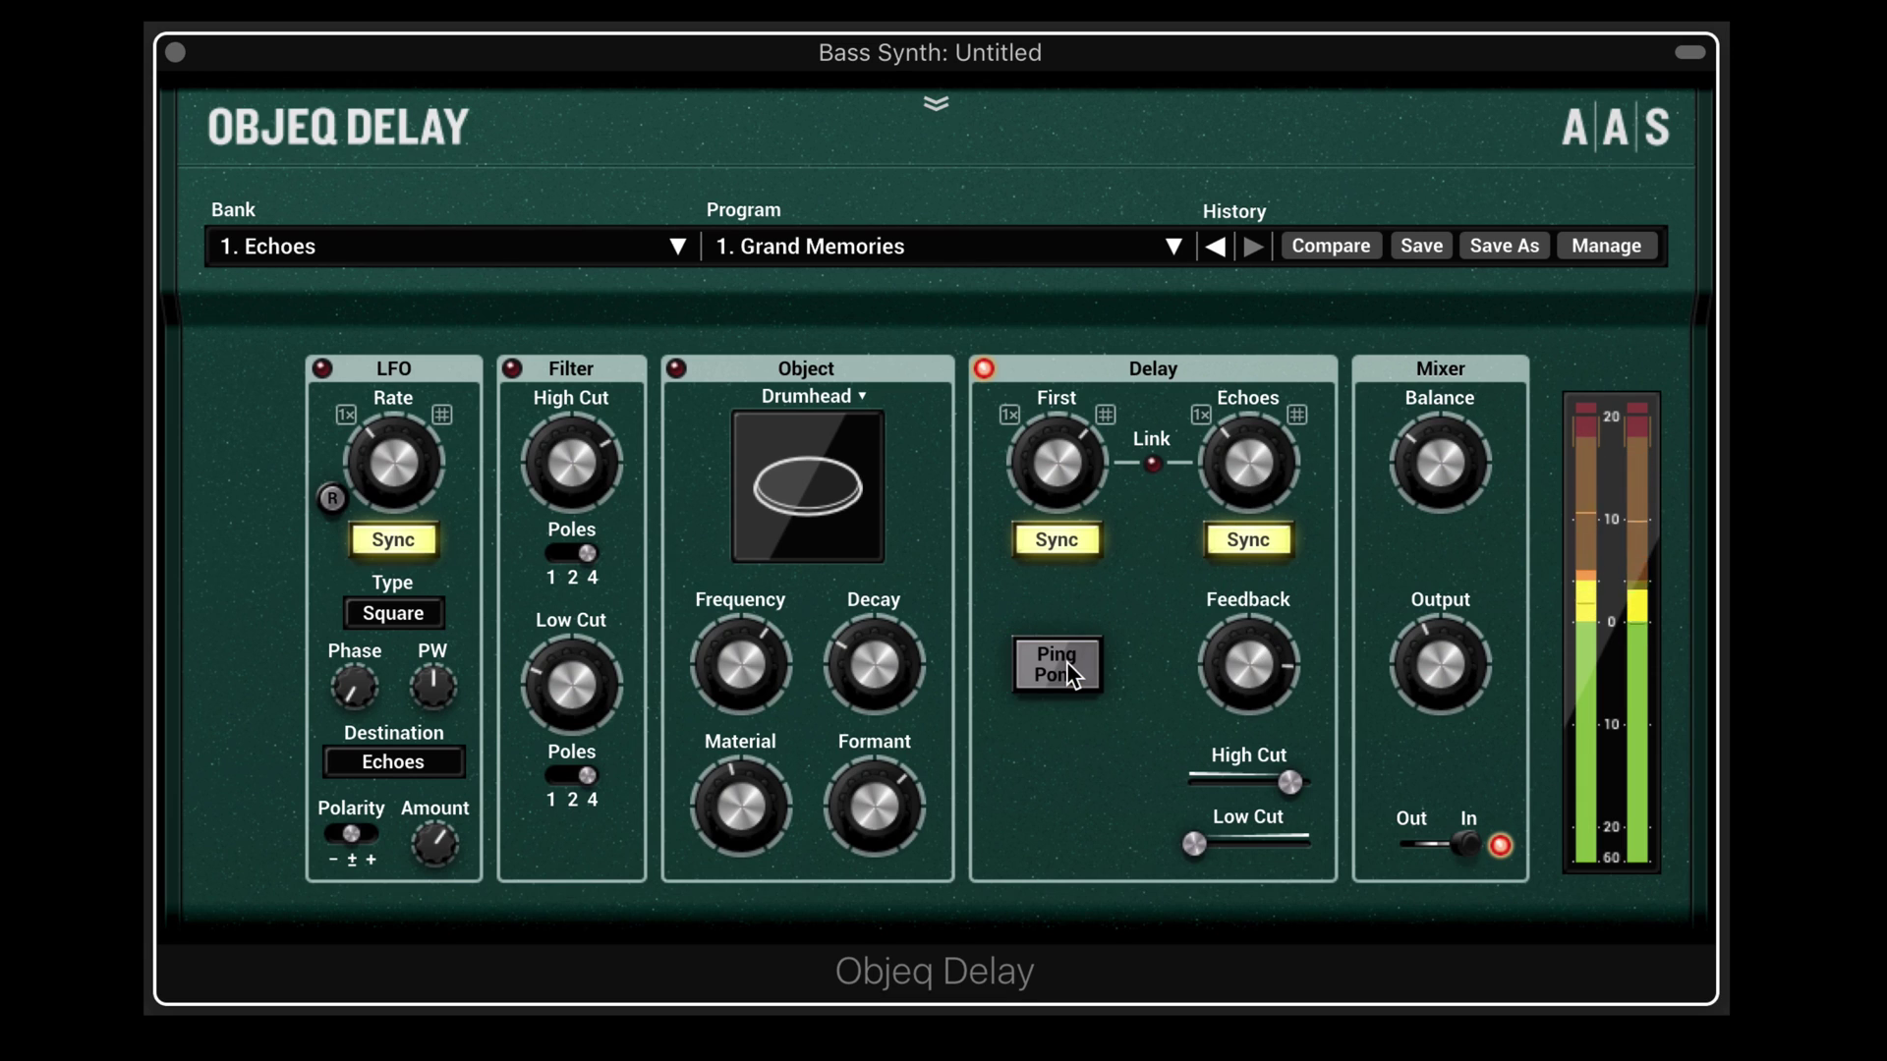
left_click(1069, 664)
mouse_move(1193, 844)
left_mouse_down()
mouse_move(1286, 783)
mouse_move(1193, 843)
left_mouse_up()
left_click_drag(1278, 782, 1303, 782)
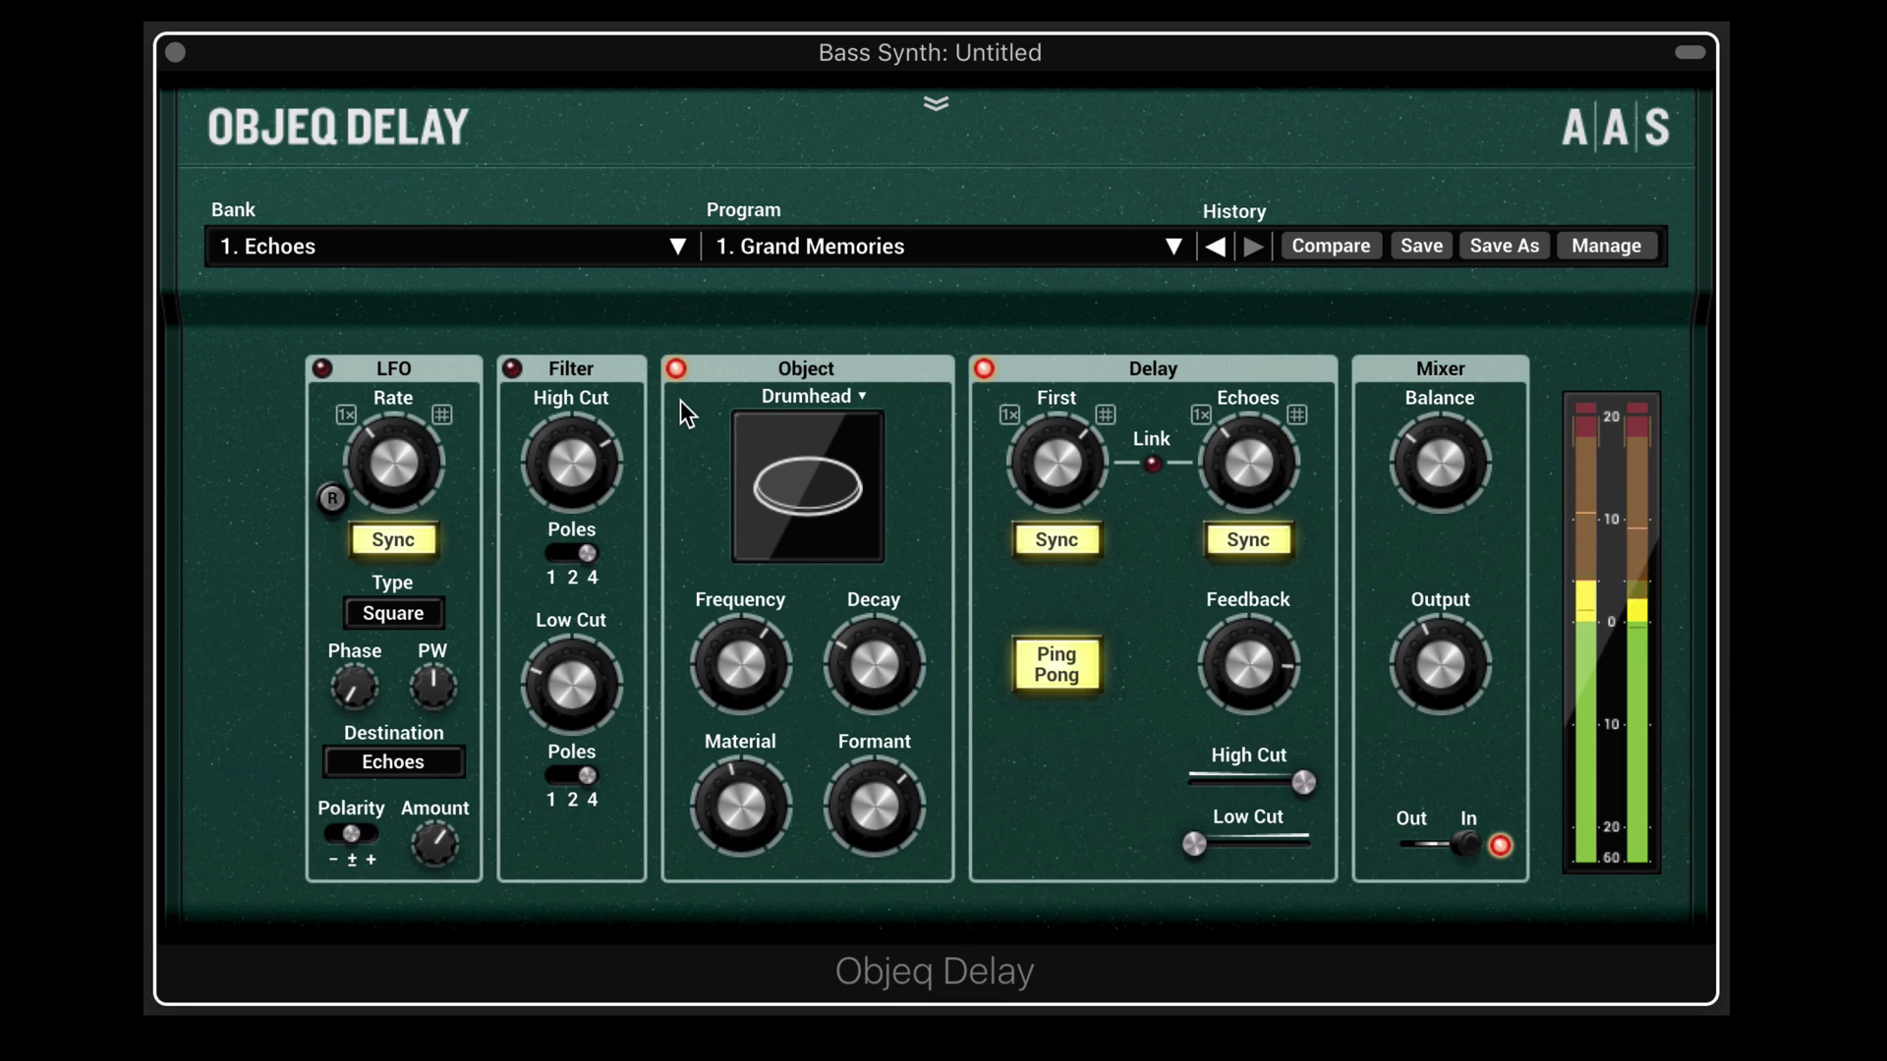
Retune the Drumhead frequency between 735 and 697 Hz and bring its decay from 73.5 % to 28 %.
left_click_drag(747, 665, 858, 628)
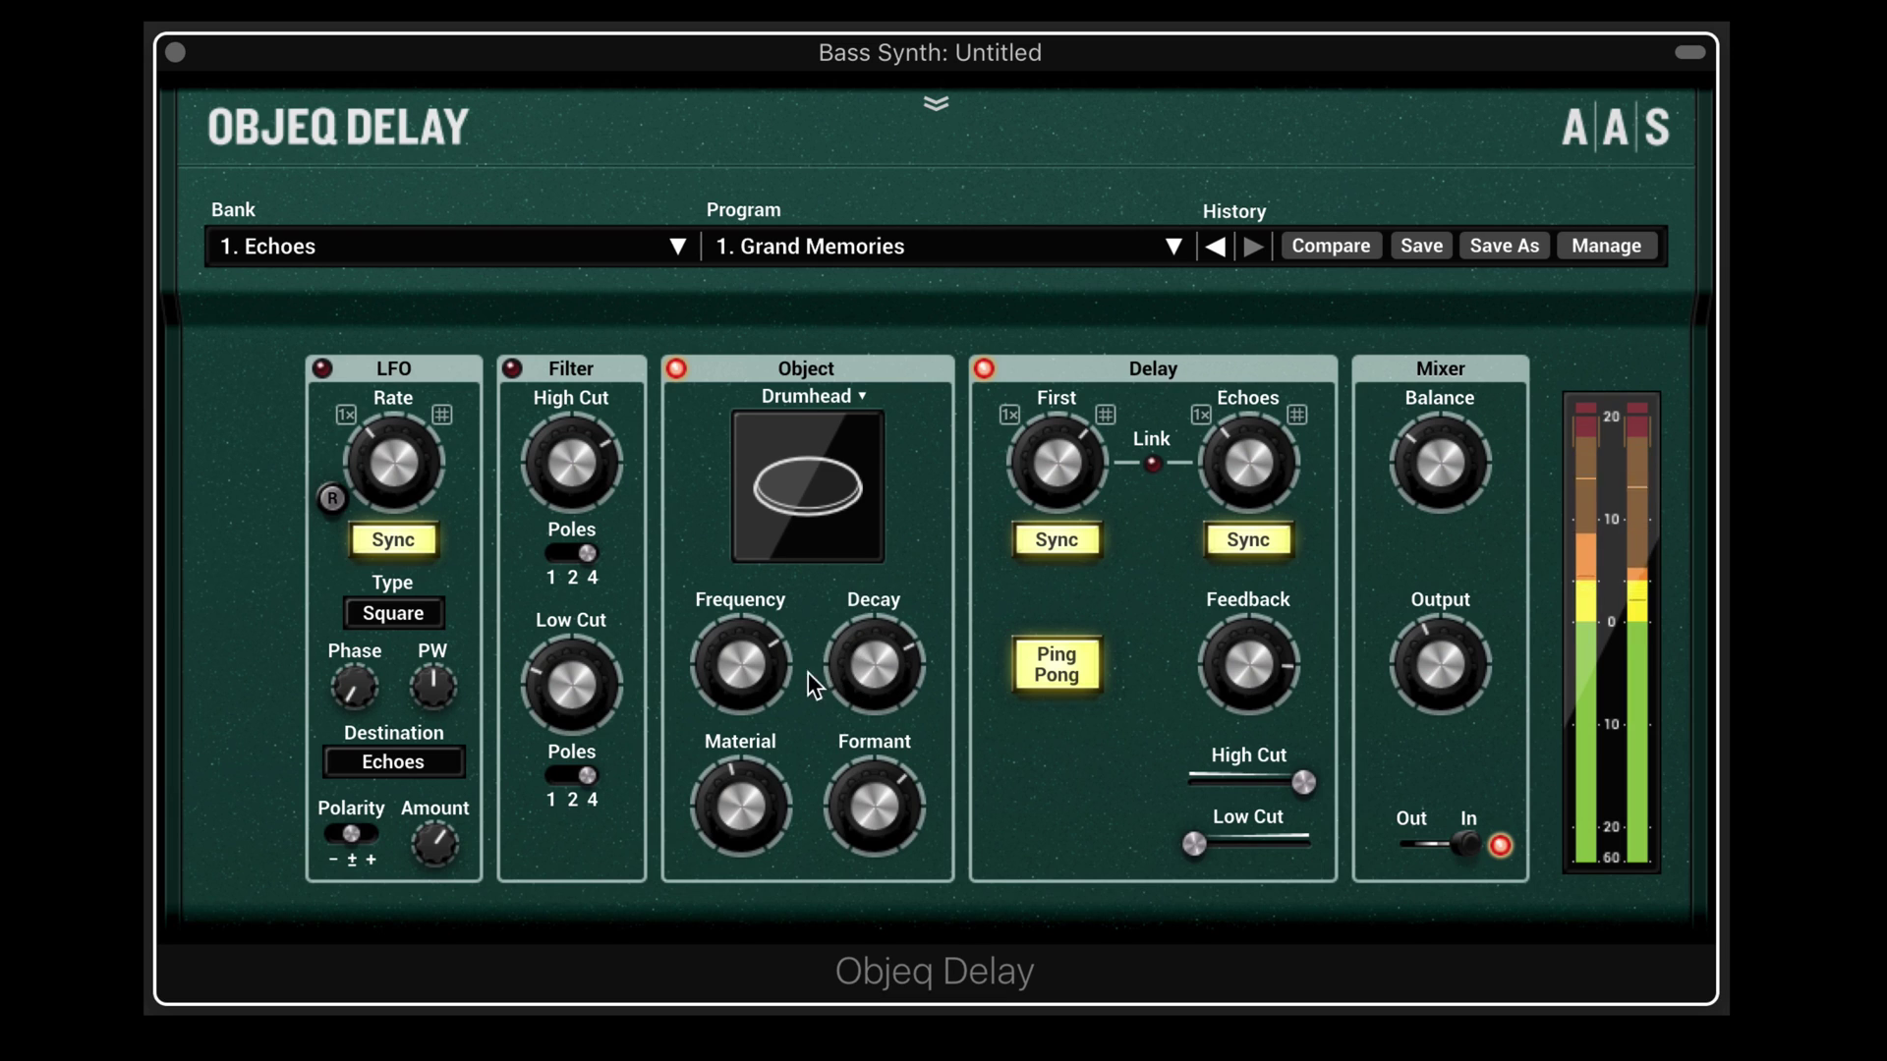
left_click_drag(742, 661, 743, 659)
mouse_move(871, 670)
left_mouse_down()
mouse_move(781, 672)
mouse_move(879, 664)
mouse_move(879, 690)
left_mouse_up()
left_click_drag(743, 663, 743, 675)
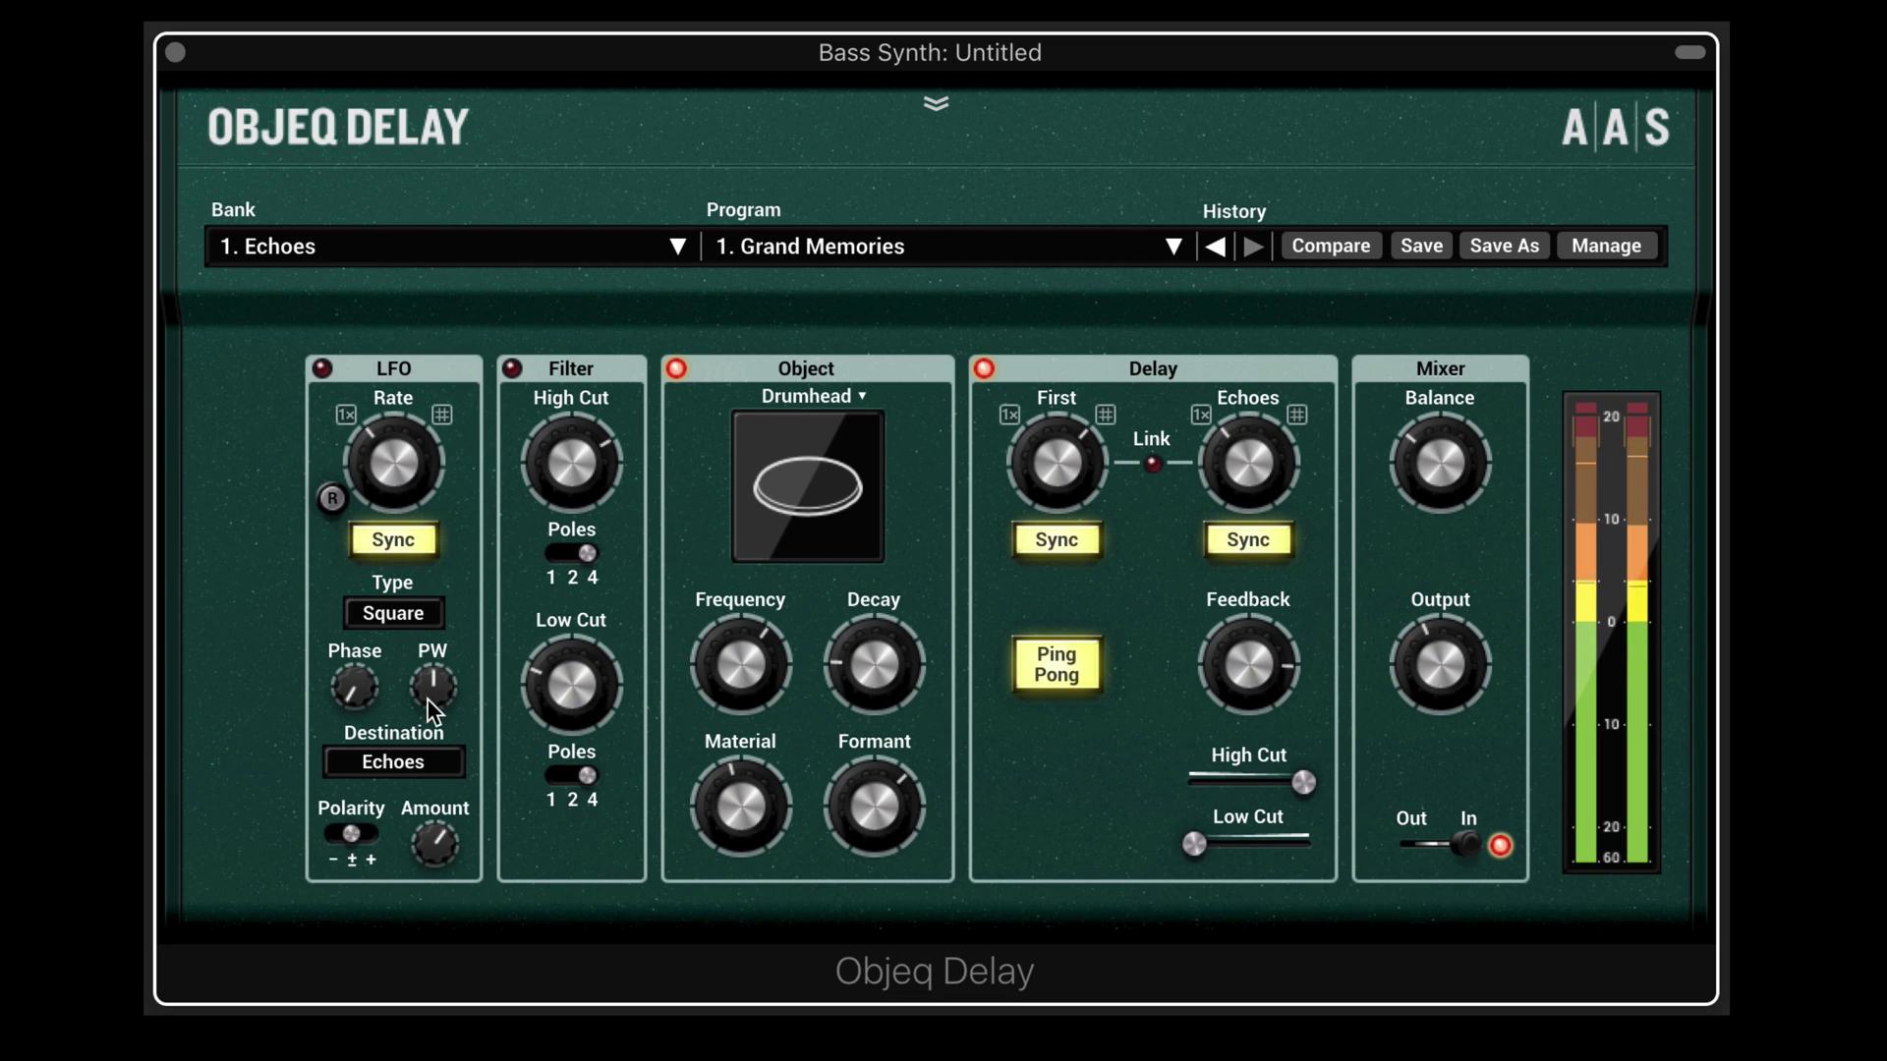
Route the LFO to the object Frequency and set its rate to 1/8.
left_click(434, 762)
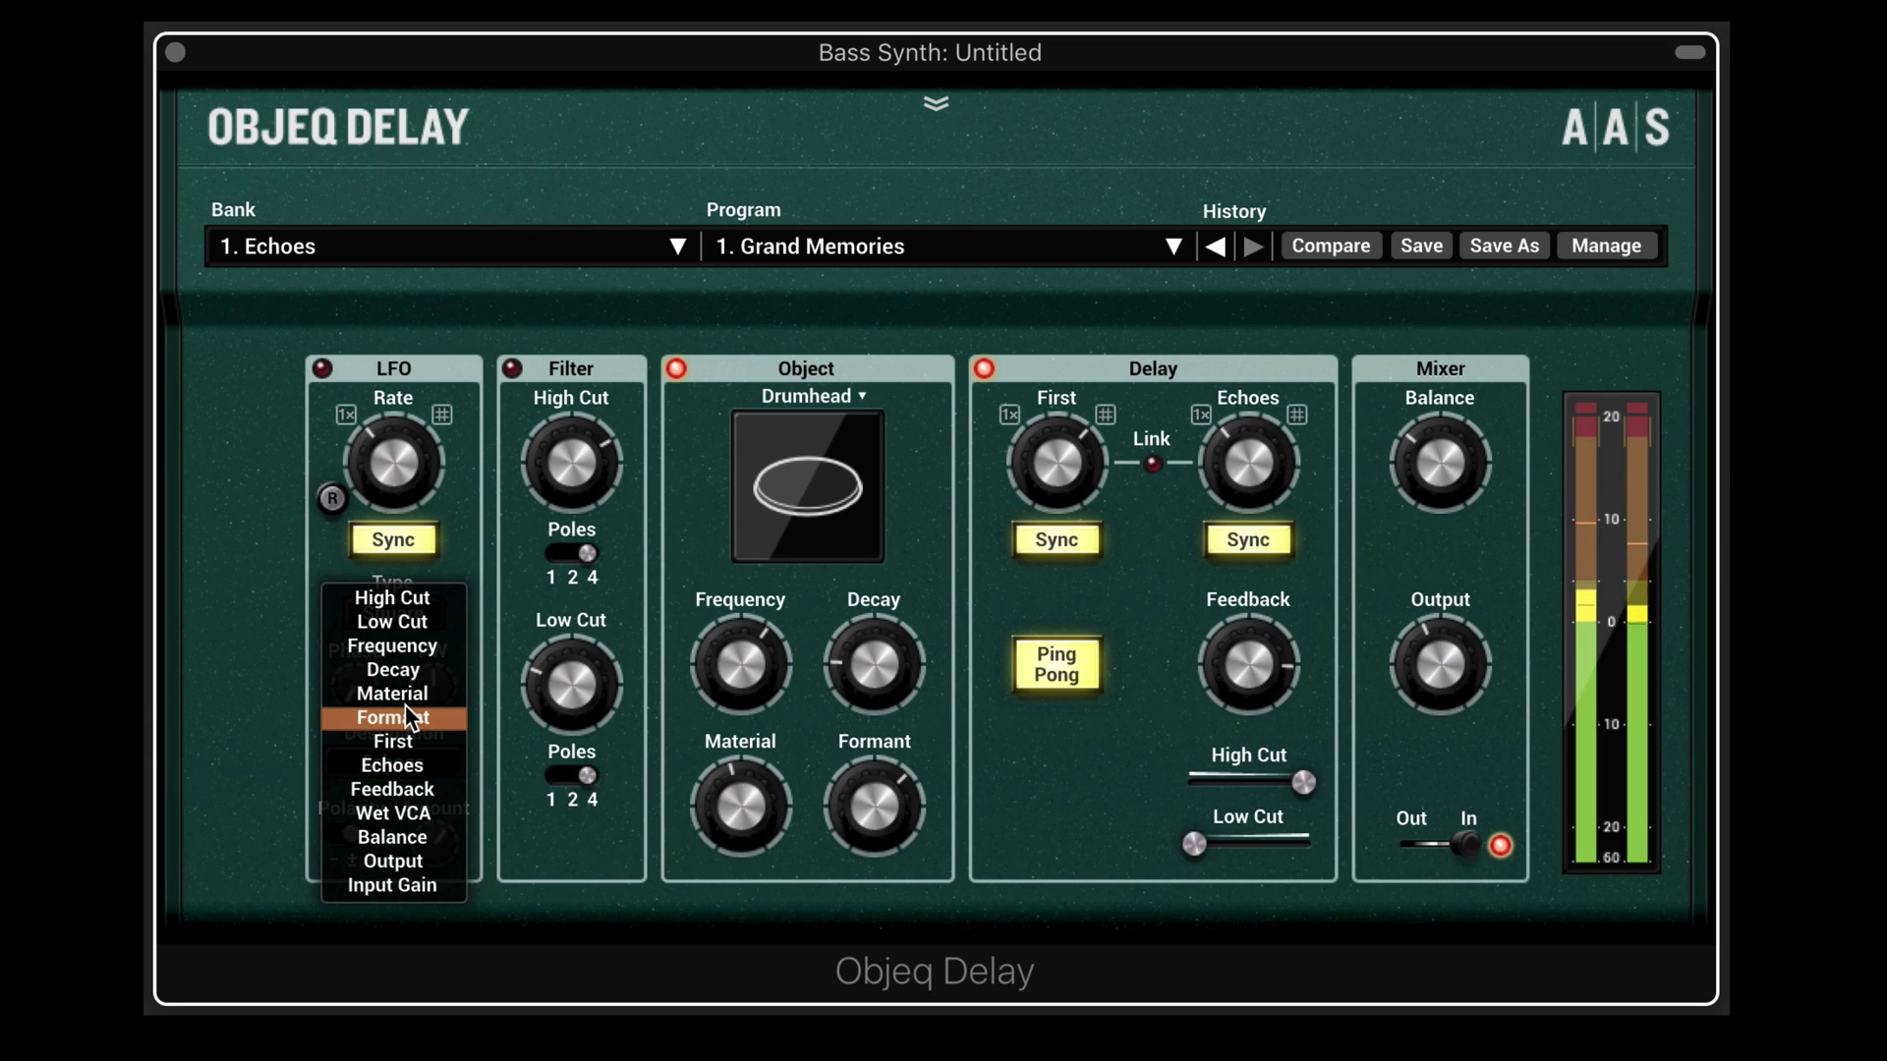
left_click(398, 647)
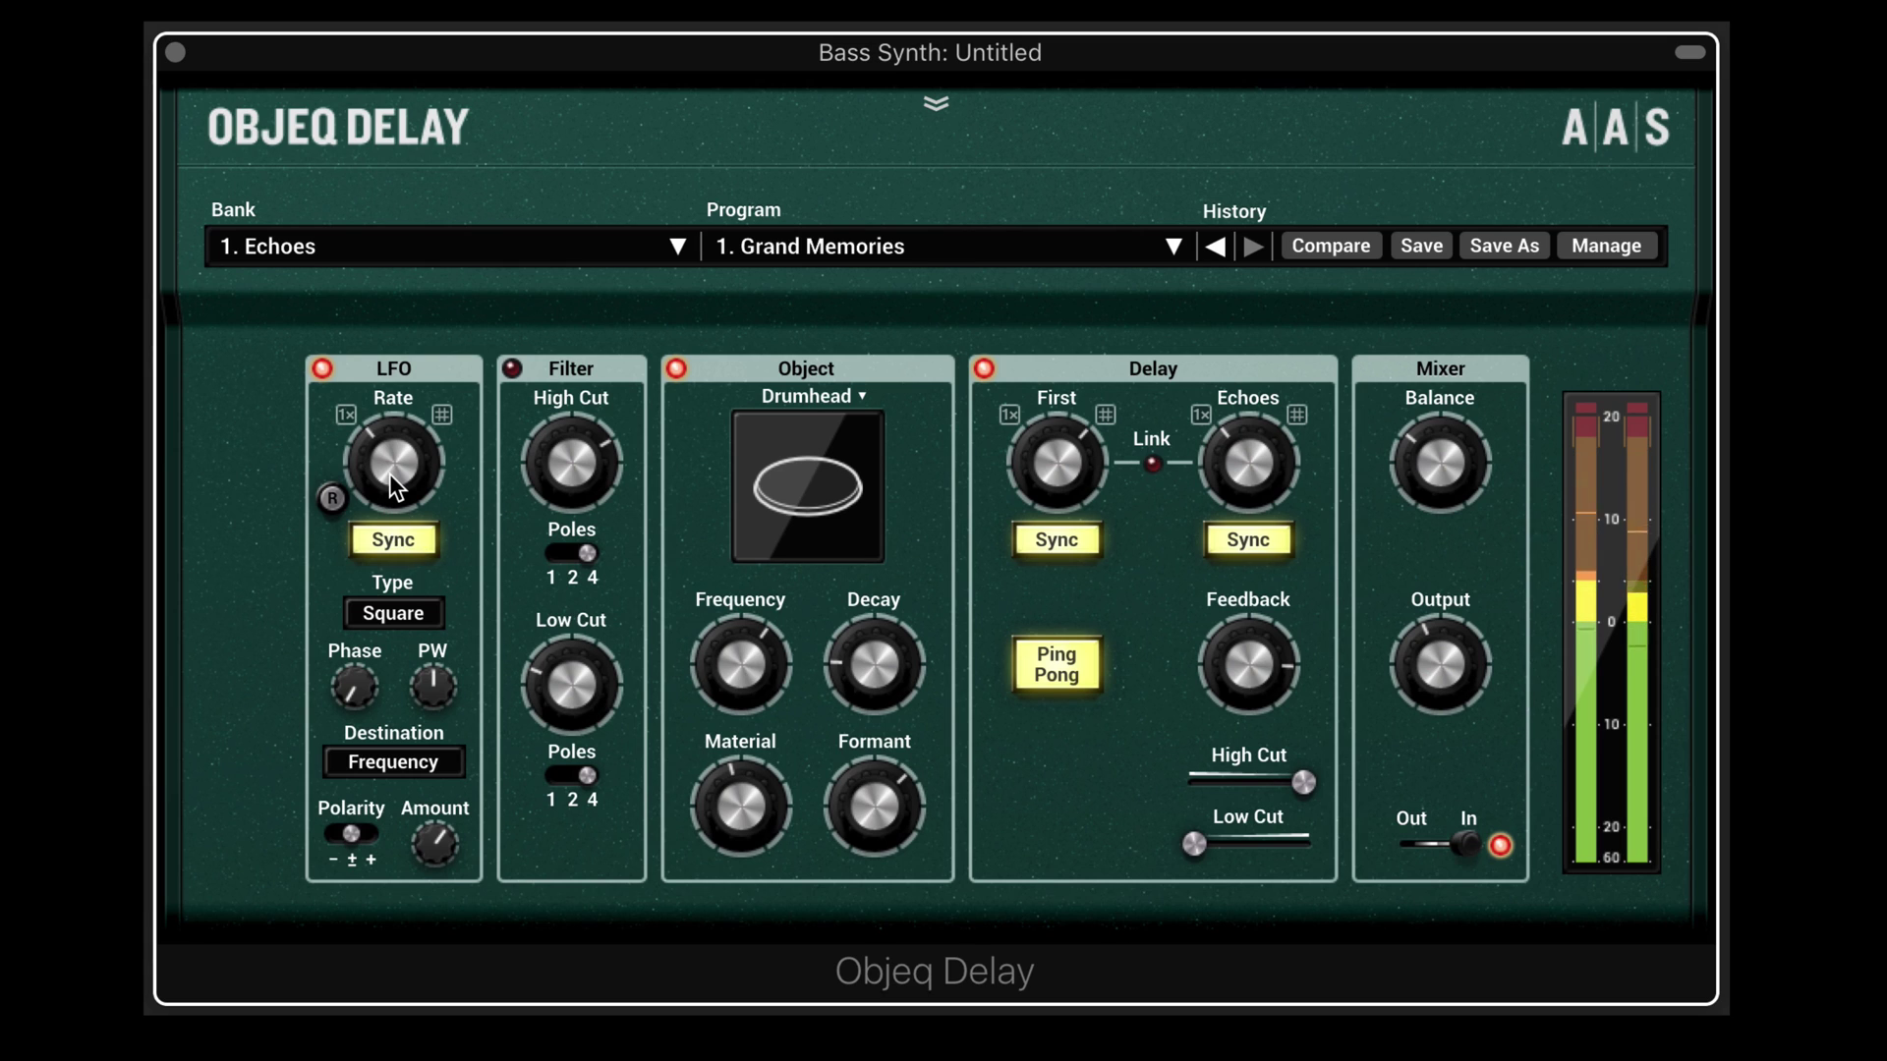
mouse_move(389, 475)
left_mouse_down()
mouse_move(389, 422)
mouse_move(390, 480)
left_mouse_up()
Adjust LFO amount and pulse width, ending near 39 % amount and 68 % pulse width.
left_click_drag(433, 843, 383, 710)
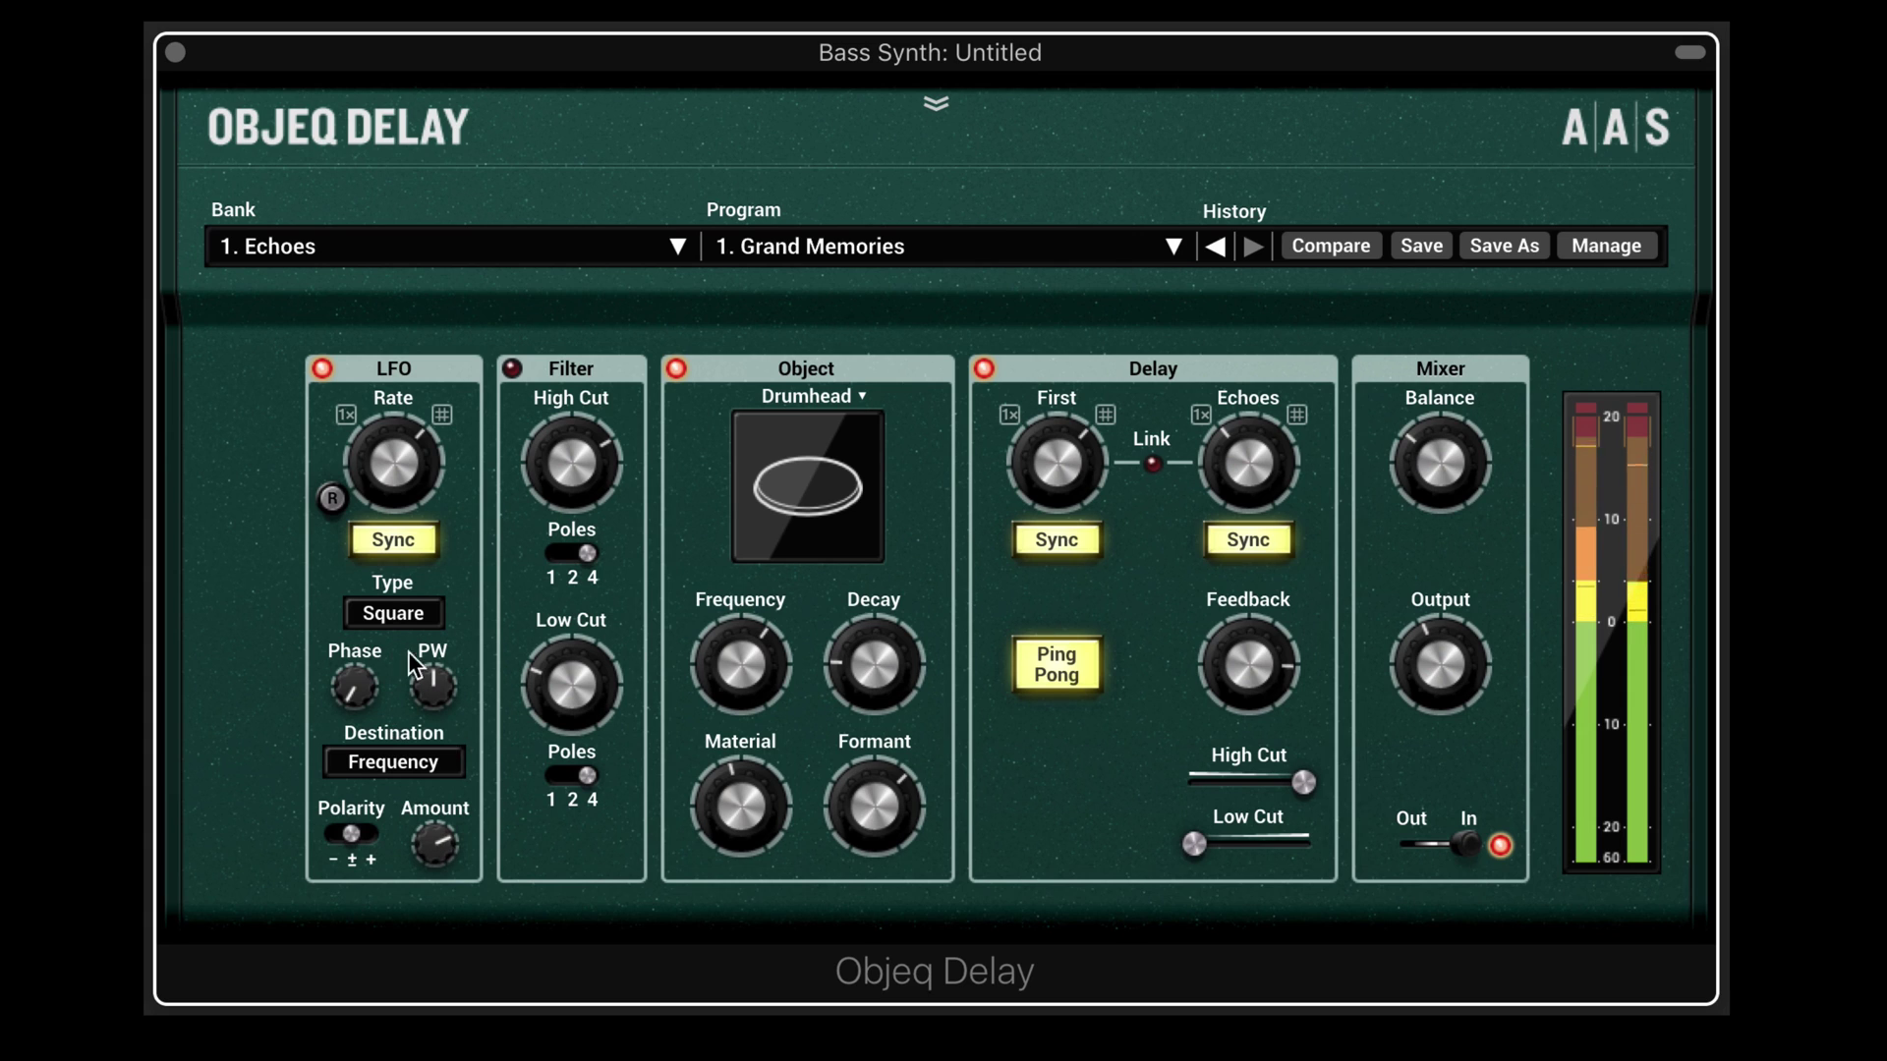
left_click_drag(433, 676, 432, 735)
left_click_drag(439, 835, 440, 834)
left_click_drag(429, 693, 429, 614)
mouse_move(434, 702)
left_mouse_down()
mouse_move(434, 718)
mouse_move(441, 700)
left_mouse_up()
left_click_drag(439, 841, 465, 806)
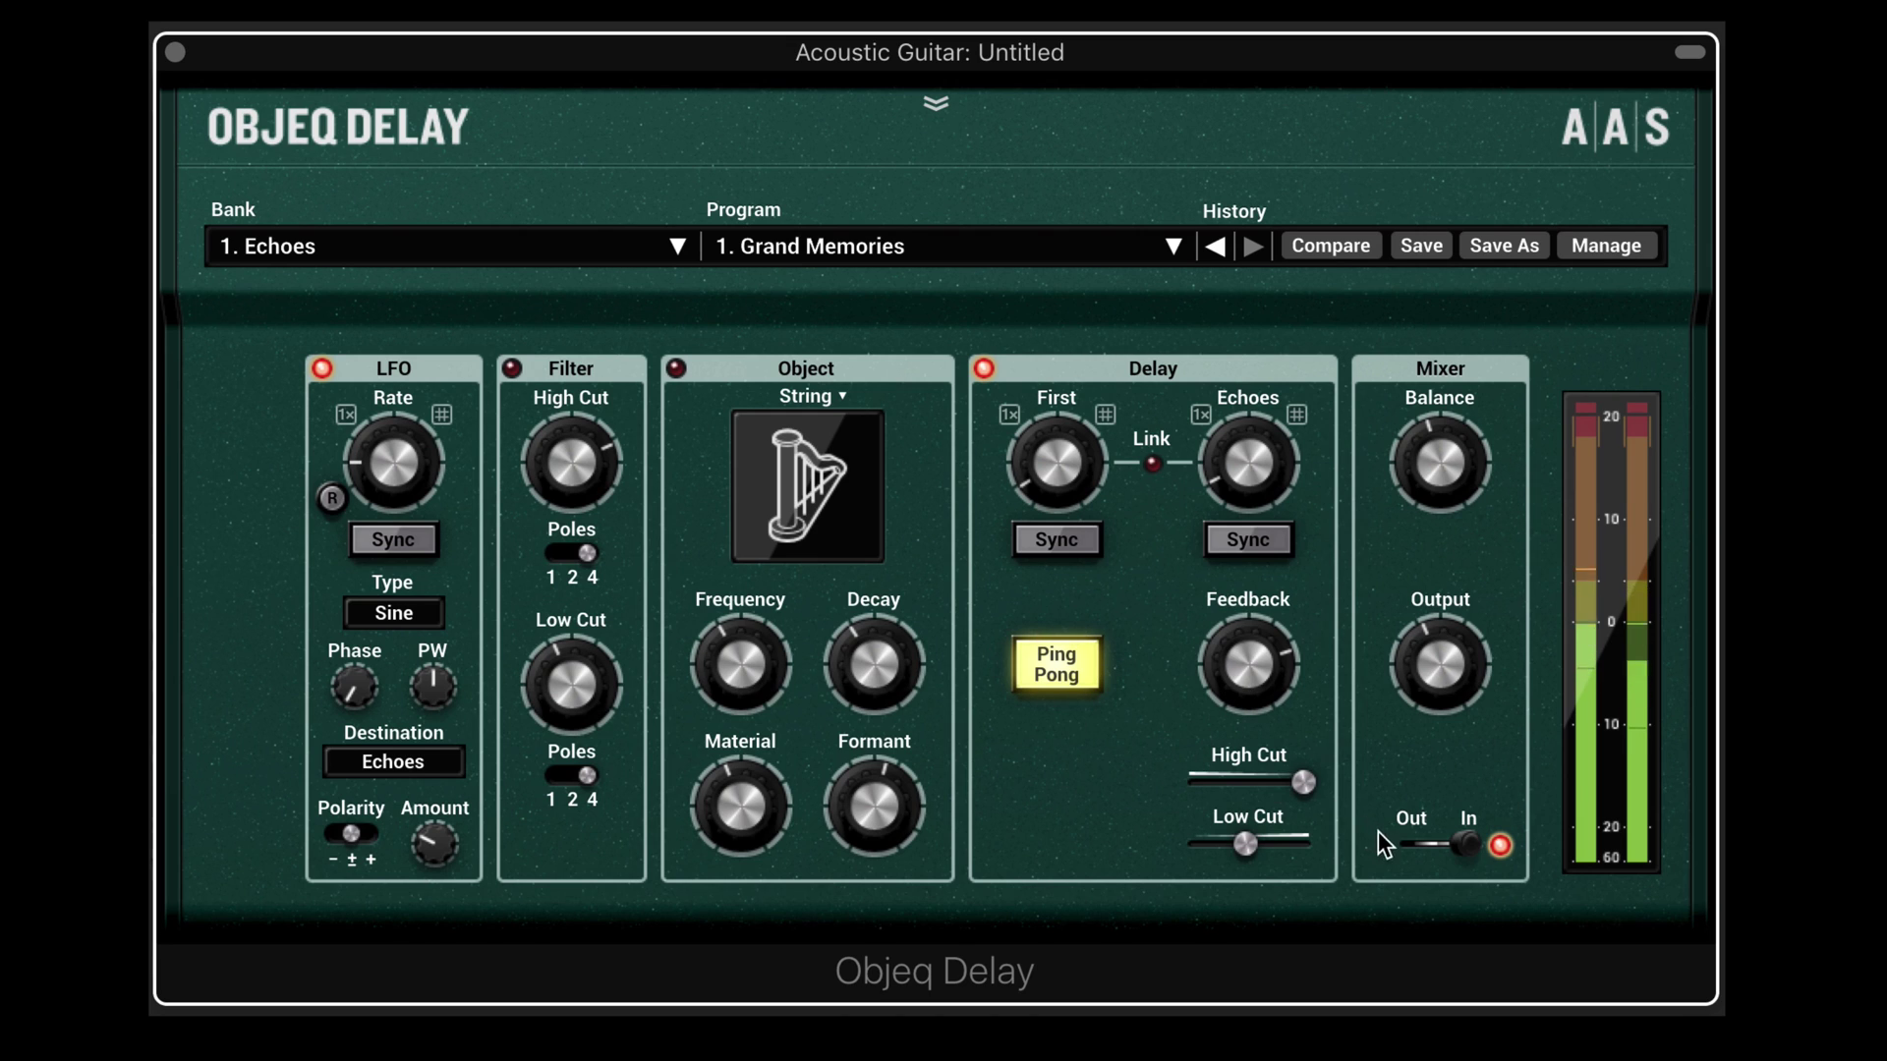
Bypass and re-enable the delay twice to compare the guitar with and without the effect.
left_click(1413, 845)
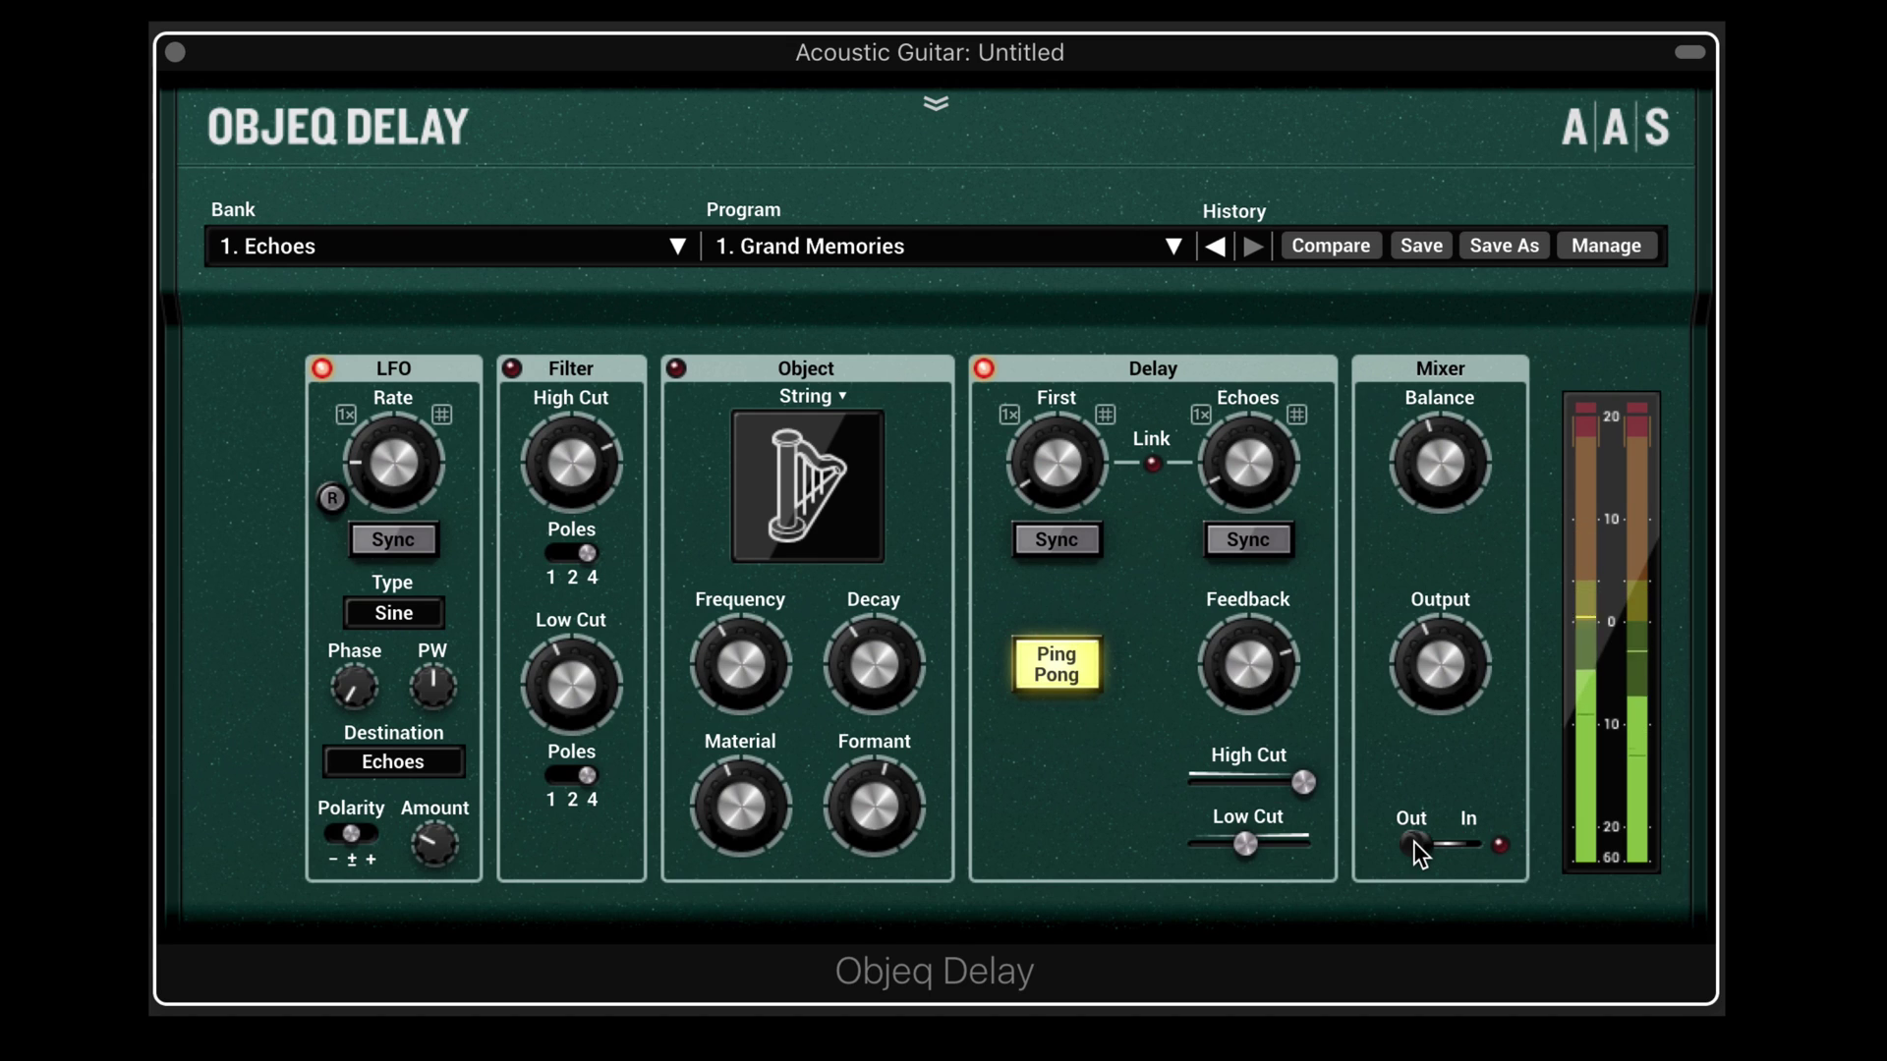
left_click(1466, 841)
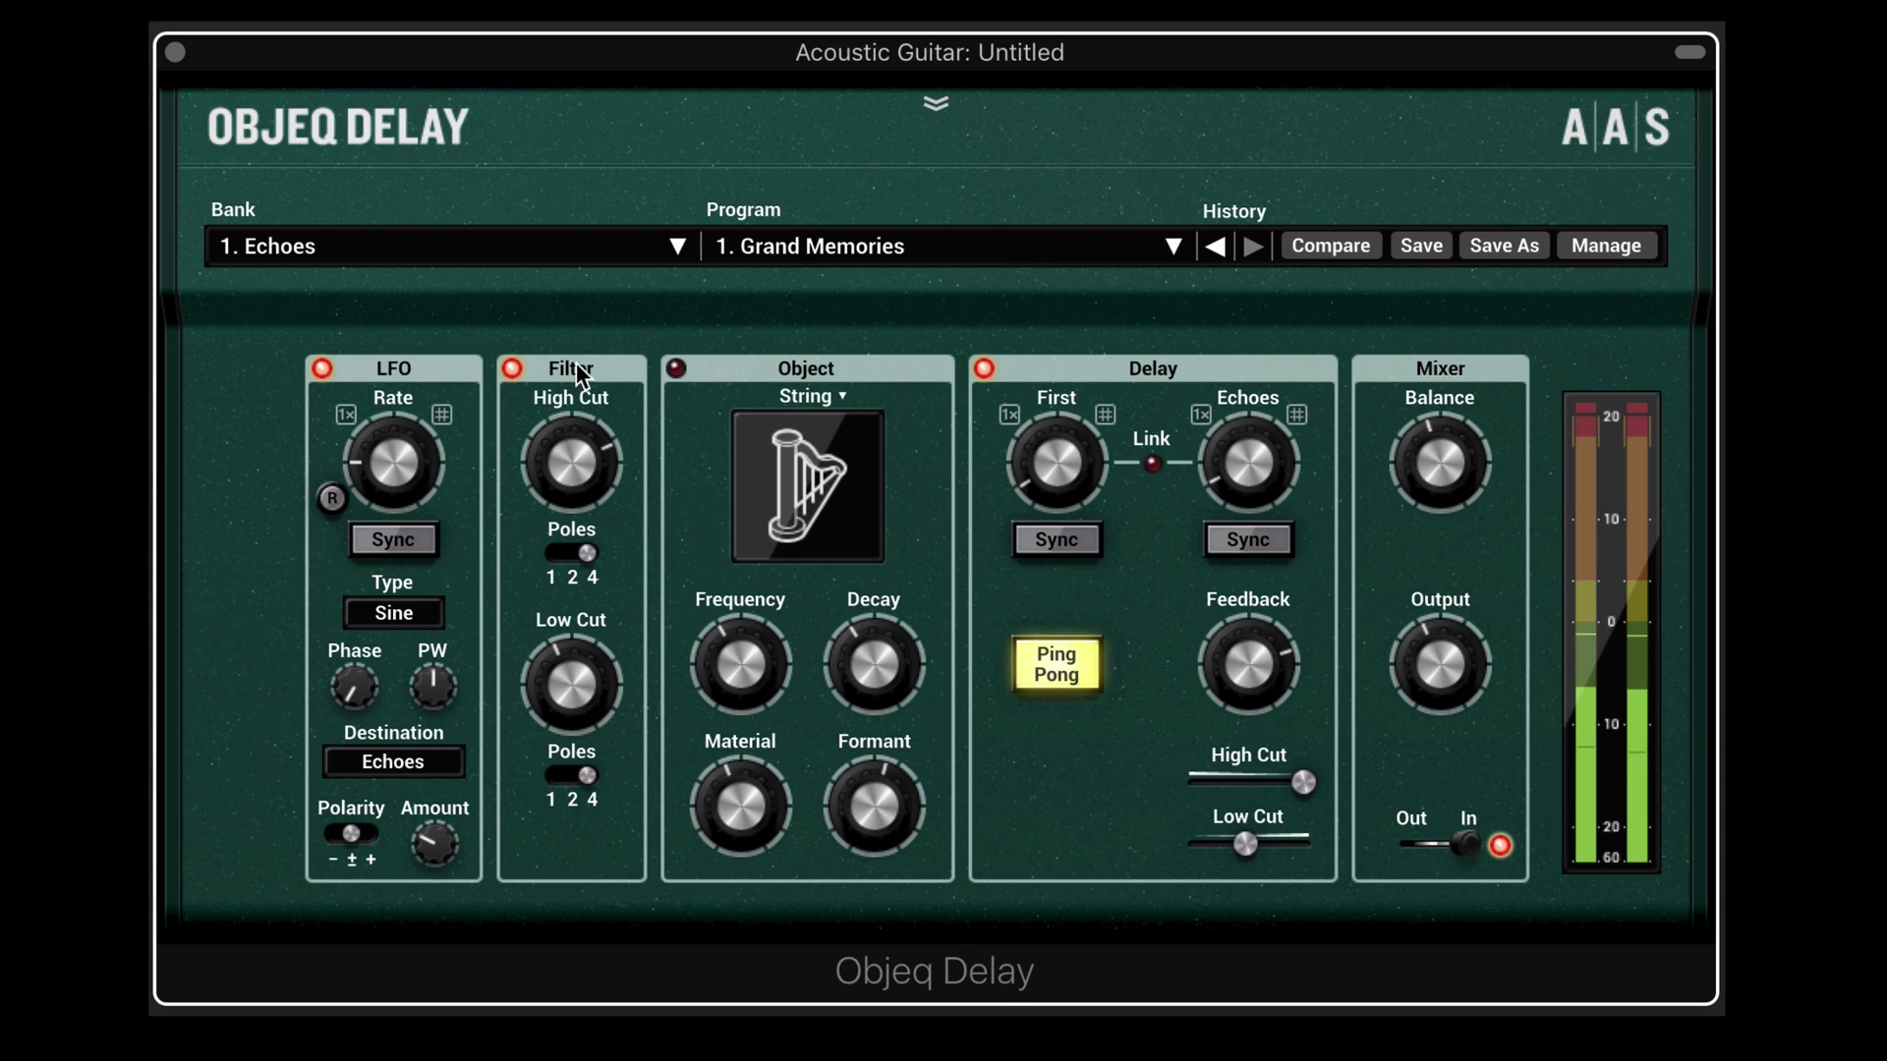
left_click(1415, 837)
left_click(1467, 843)
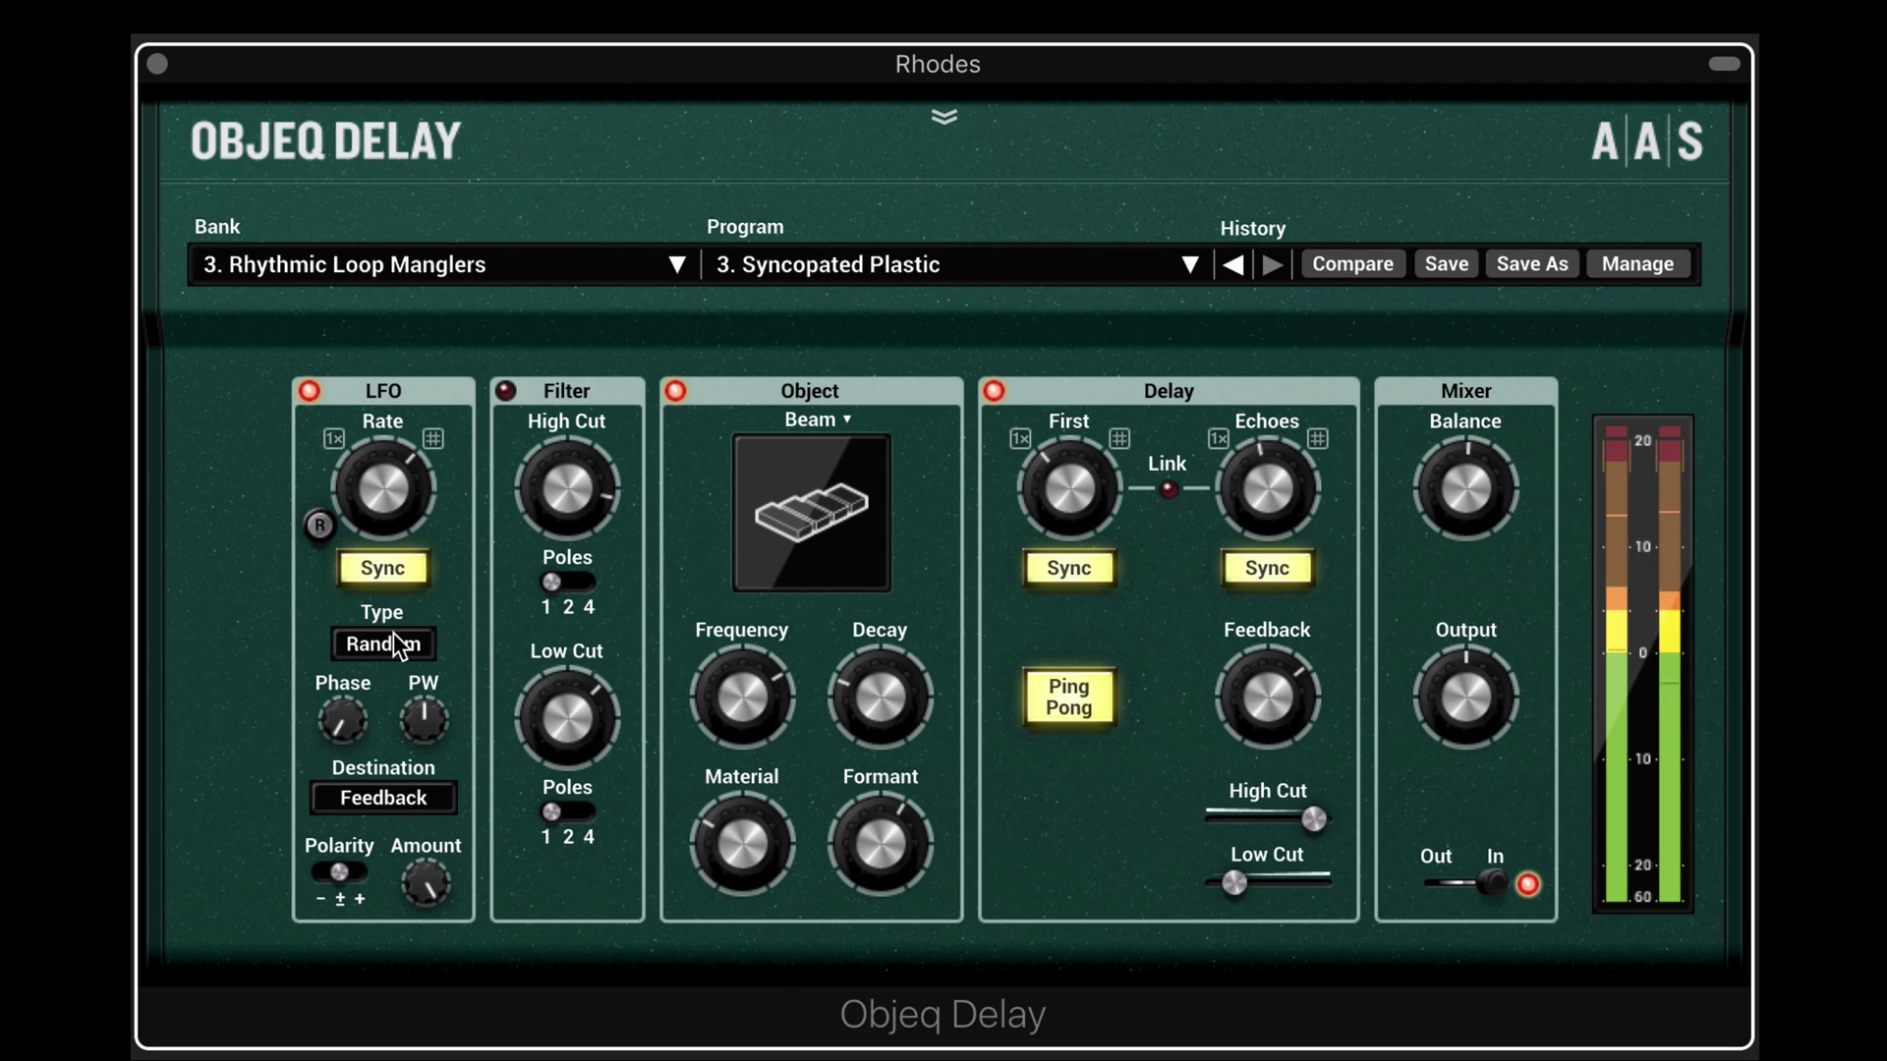
Lower the Beam frequency to about 517 Hz and switch the LFO destination from Feedback to Frequency.
left_click_drag(746, 693, 749, 674)
left_click(428, 794)
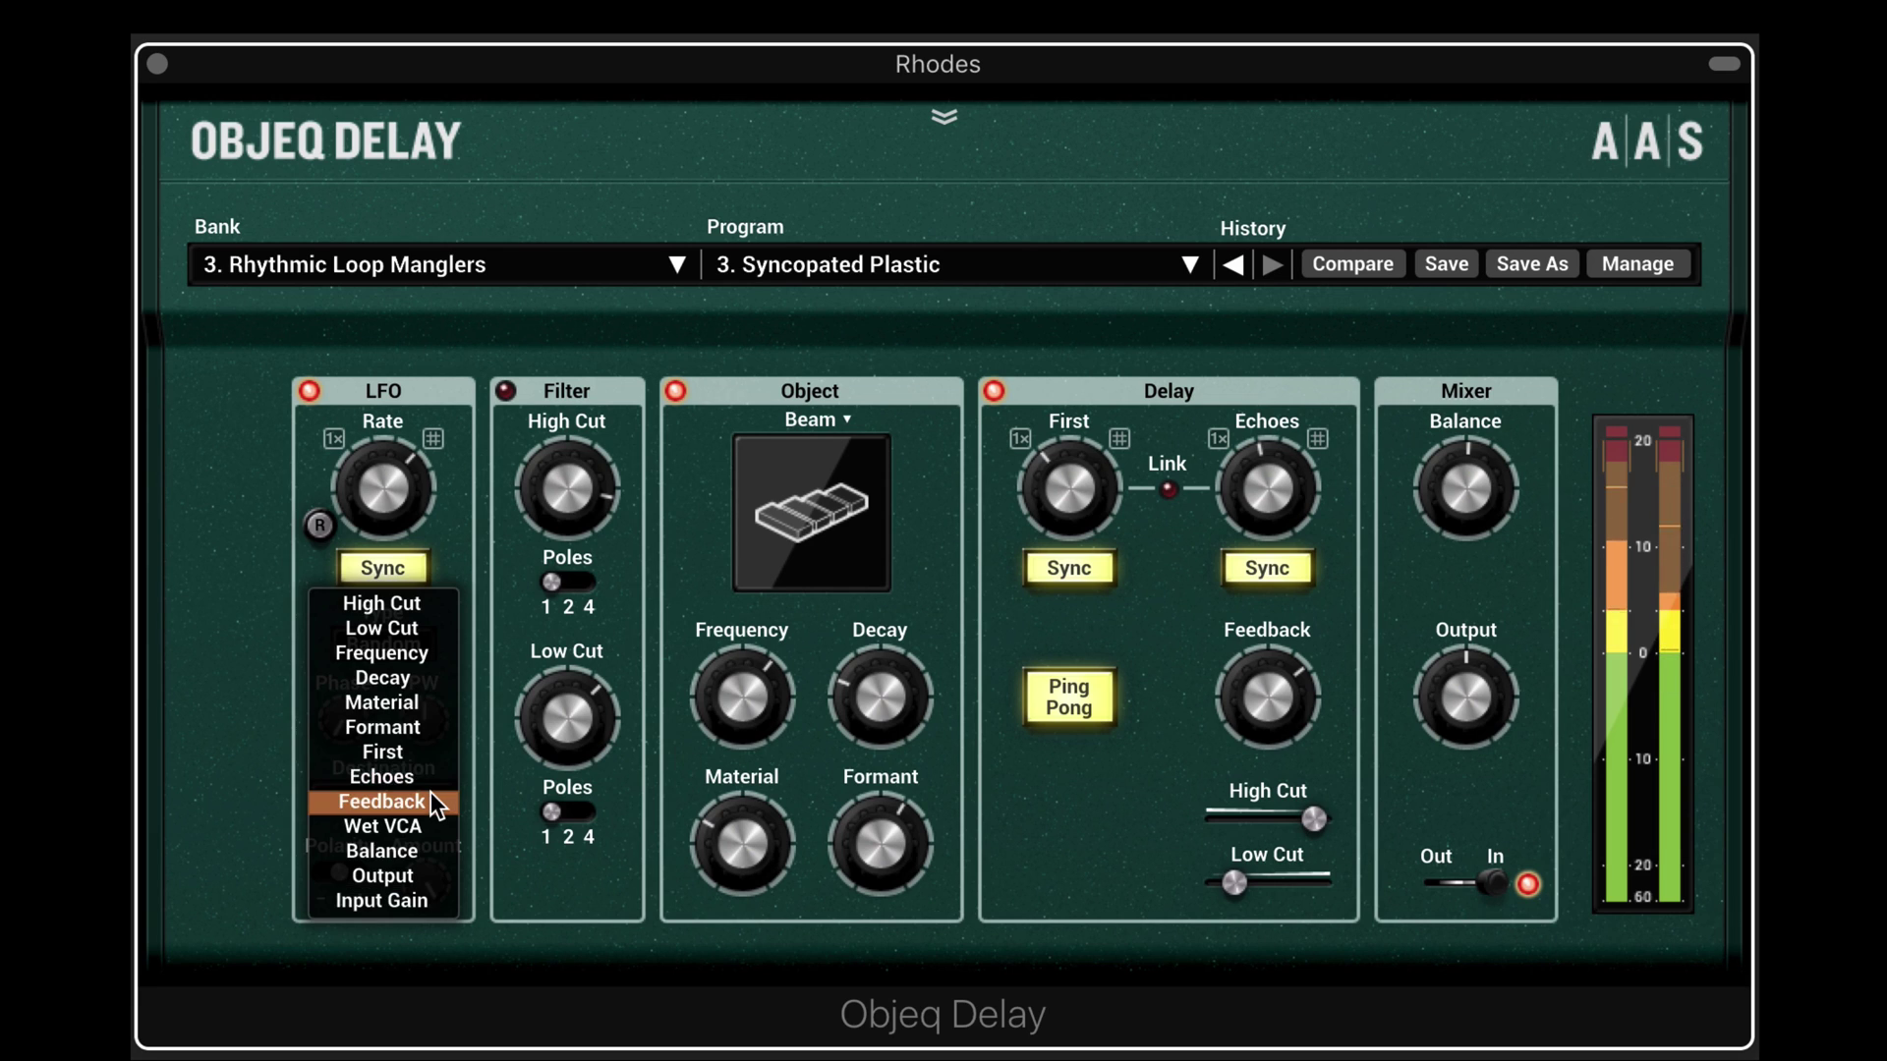
left_click(405, 653)
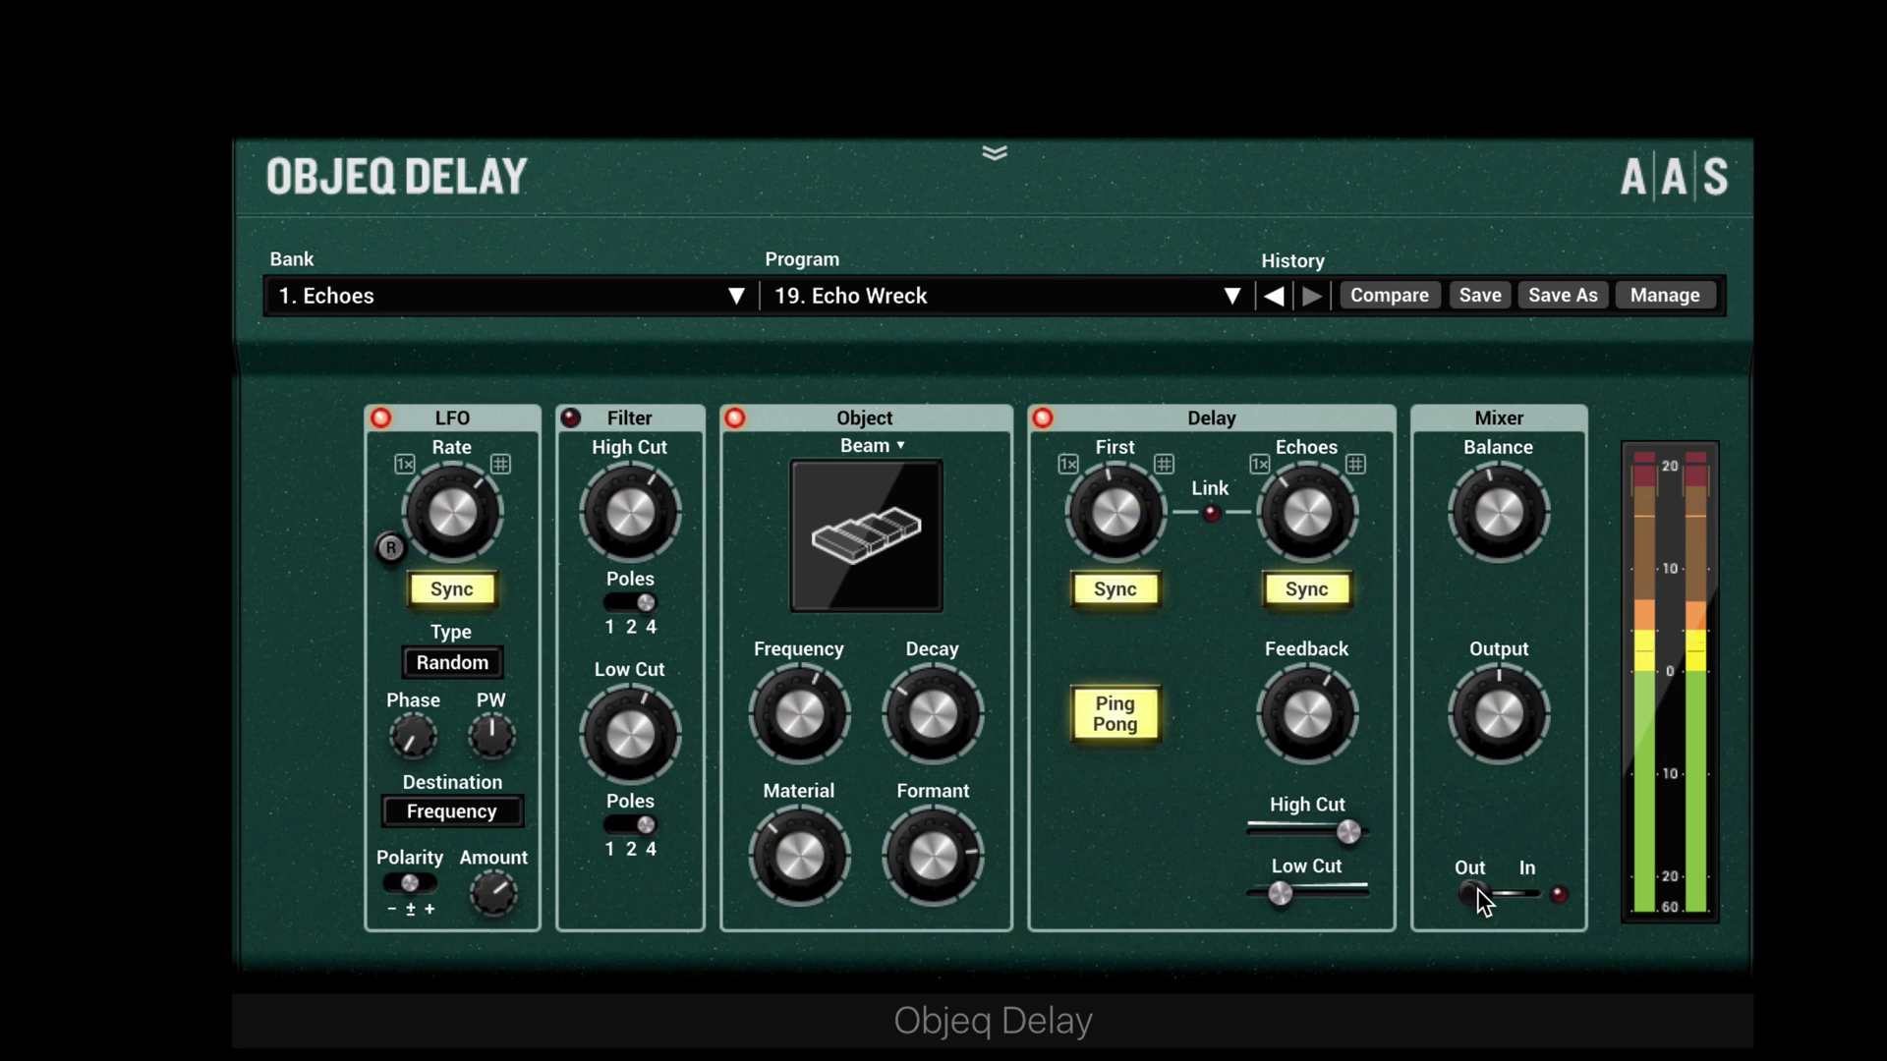
Re-enable Echo Wreck, shorten the object decay to about 20 %, and switch the object to Drumhead.
left_click(1477, 888)
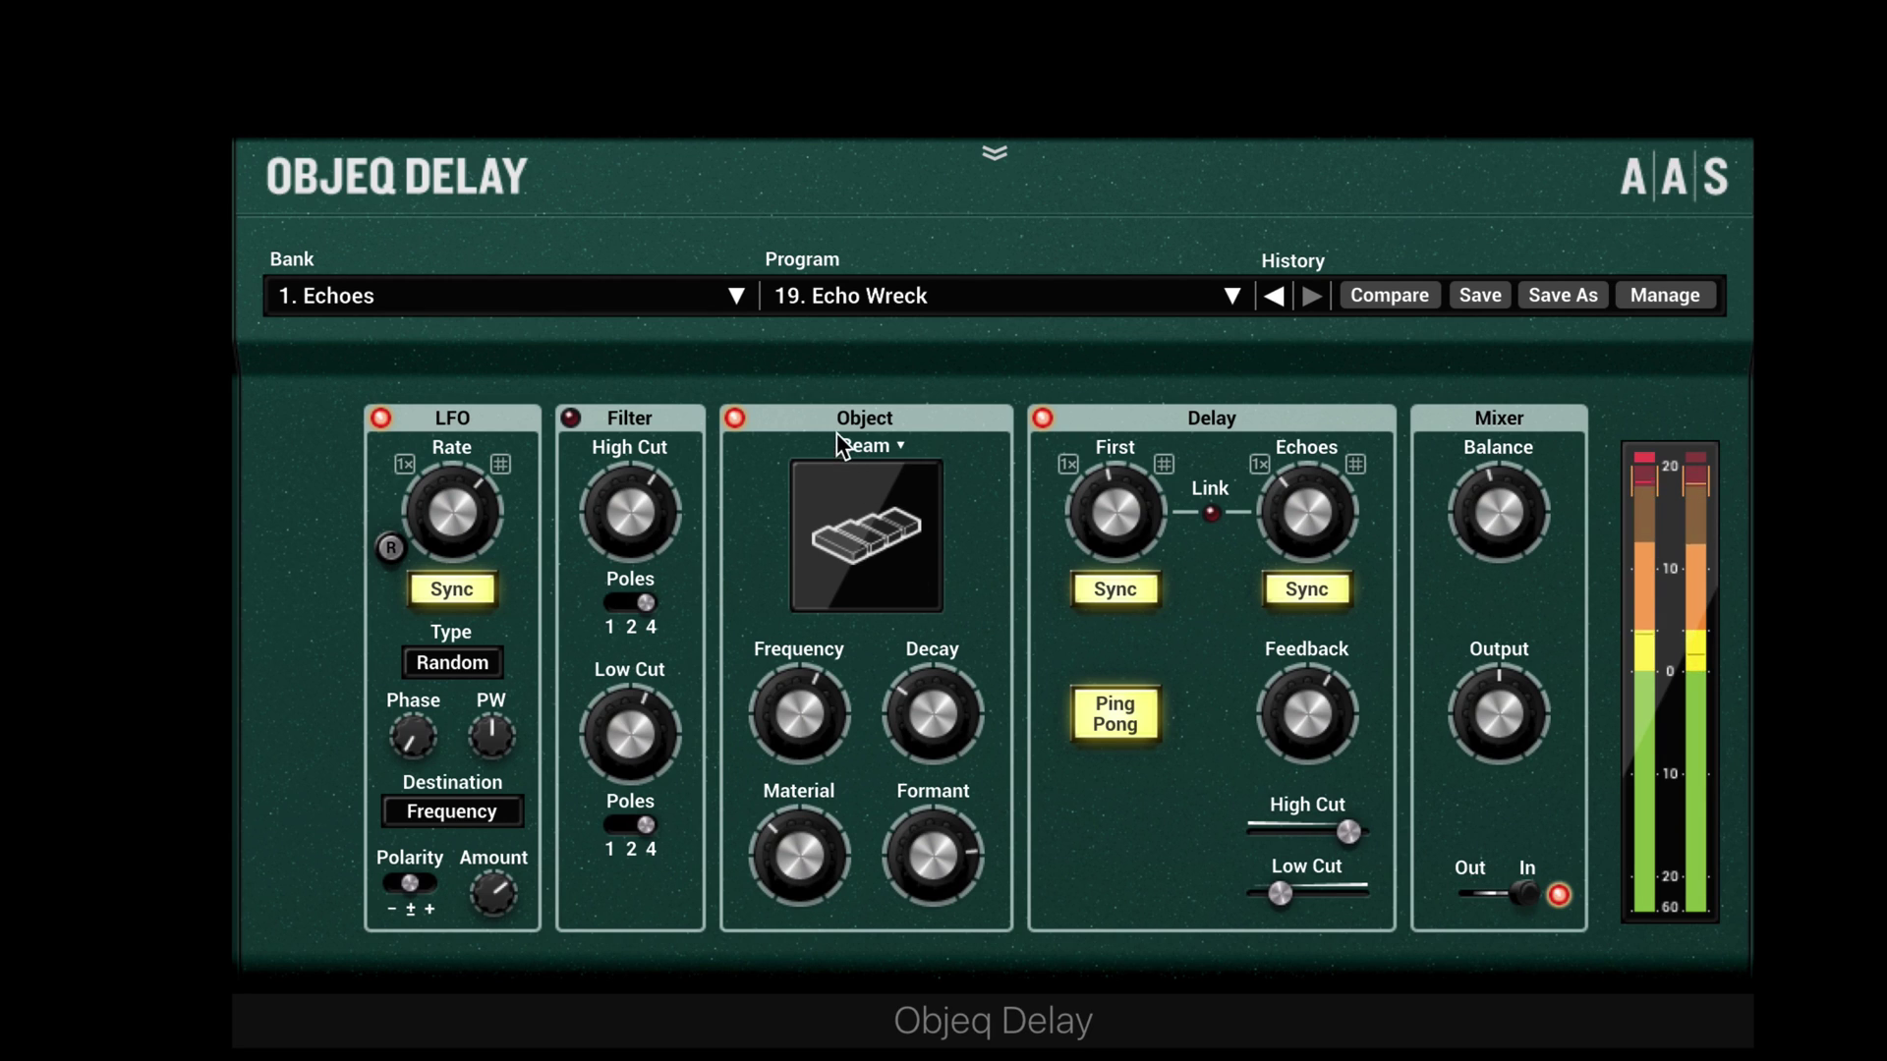
left_click_drag(931, 713, 921, 668)
left_click(879, 450)
left_click(878, 450)
left_click(878, 450)
left_click(878, 469)
Tune the Drumhead to about 1.39 kHz frequency and about 23.5 % decay.
left_click_drag(943, 687, 943, 704)
left_click_drag(814, 732, 924, 720)
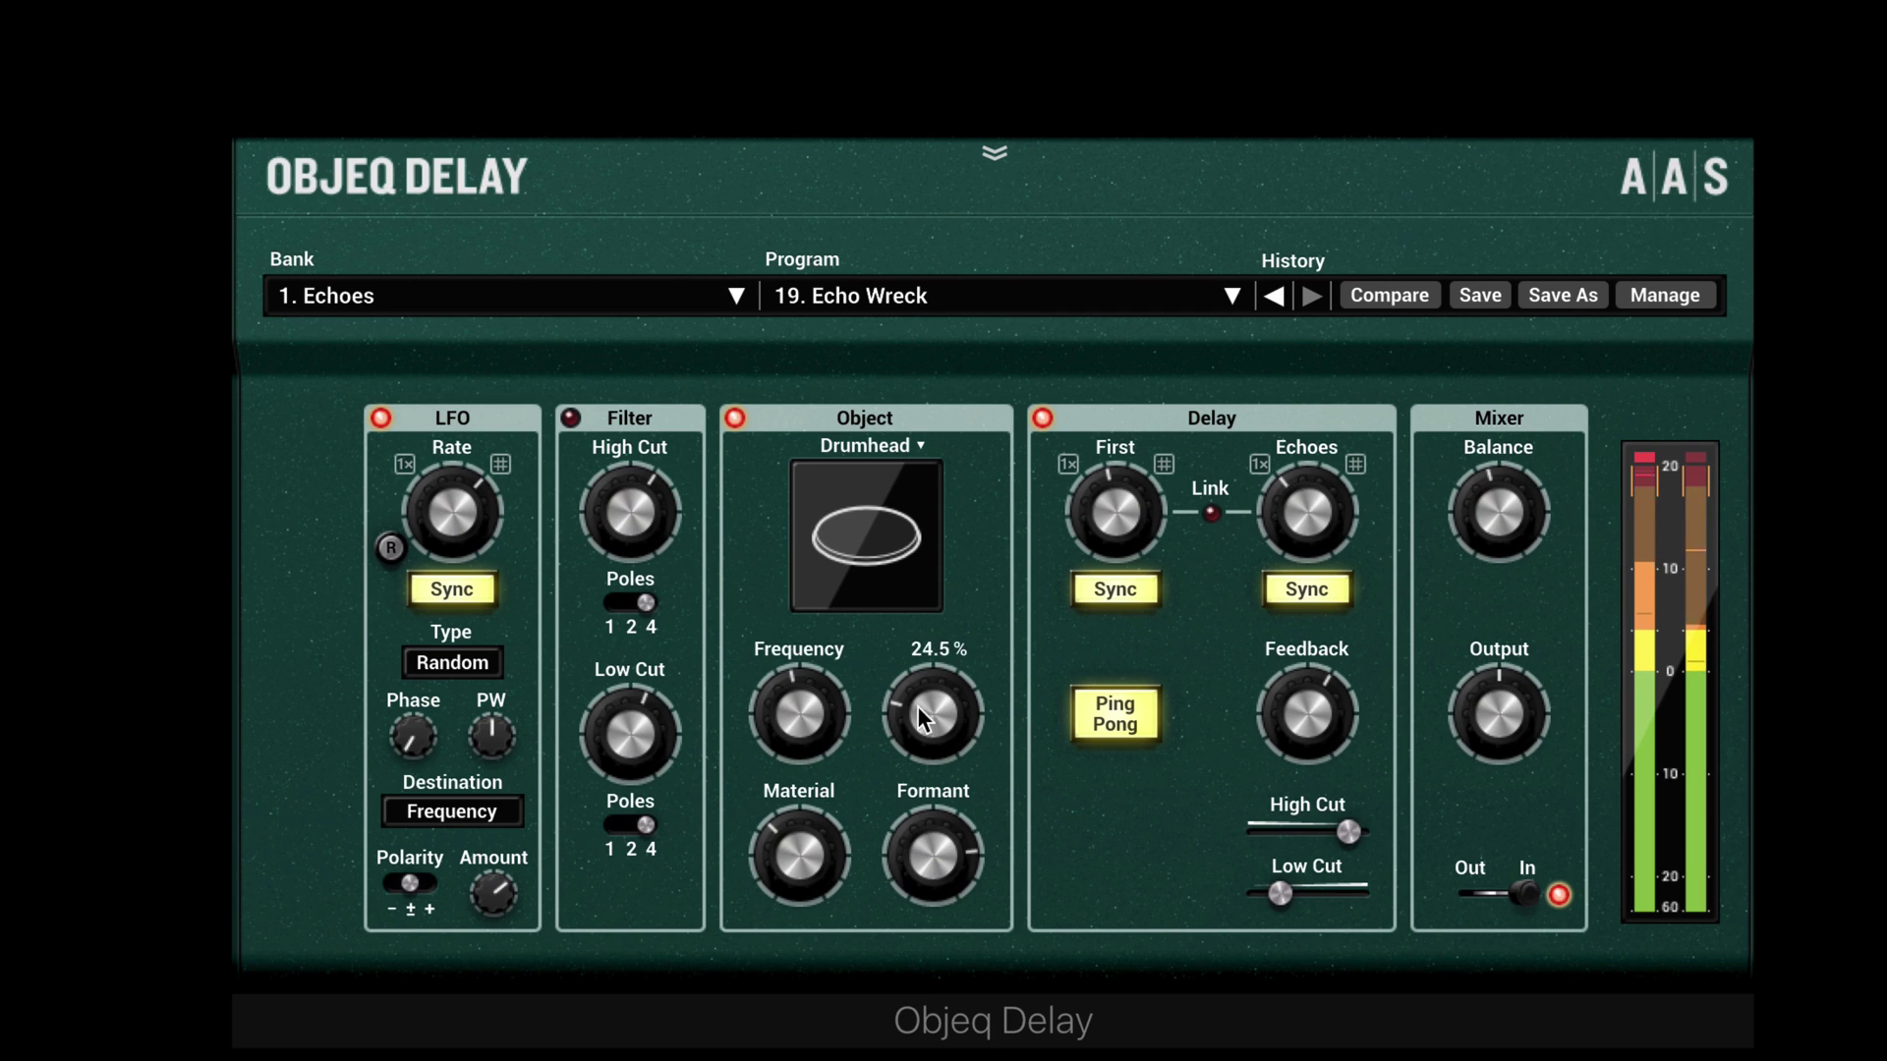
left_click_drag(808, 699, 808, 700)
left_click_drag(928, 727, 930, 729)
Switch the object to String, with frequency about 932 Hz and decay about 29.5 %.
left_click(881, 442)
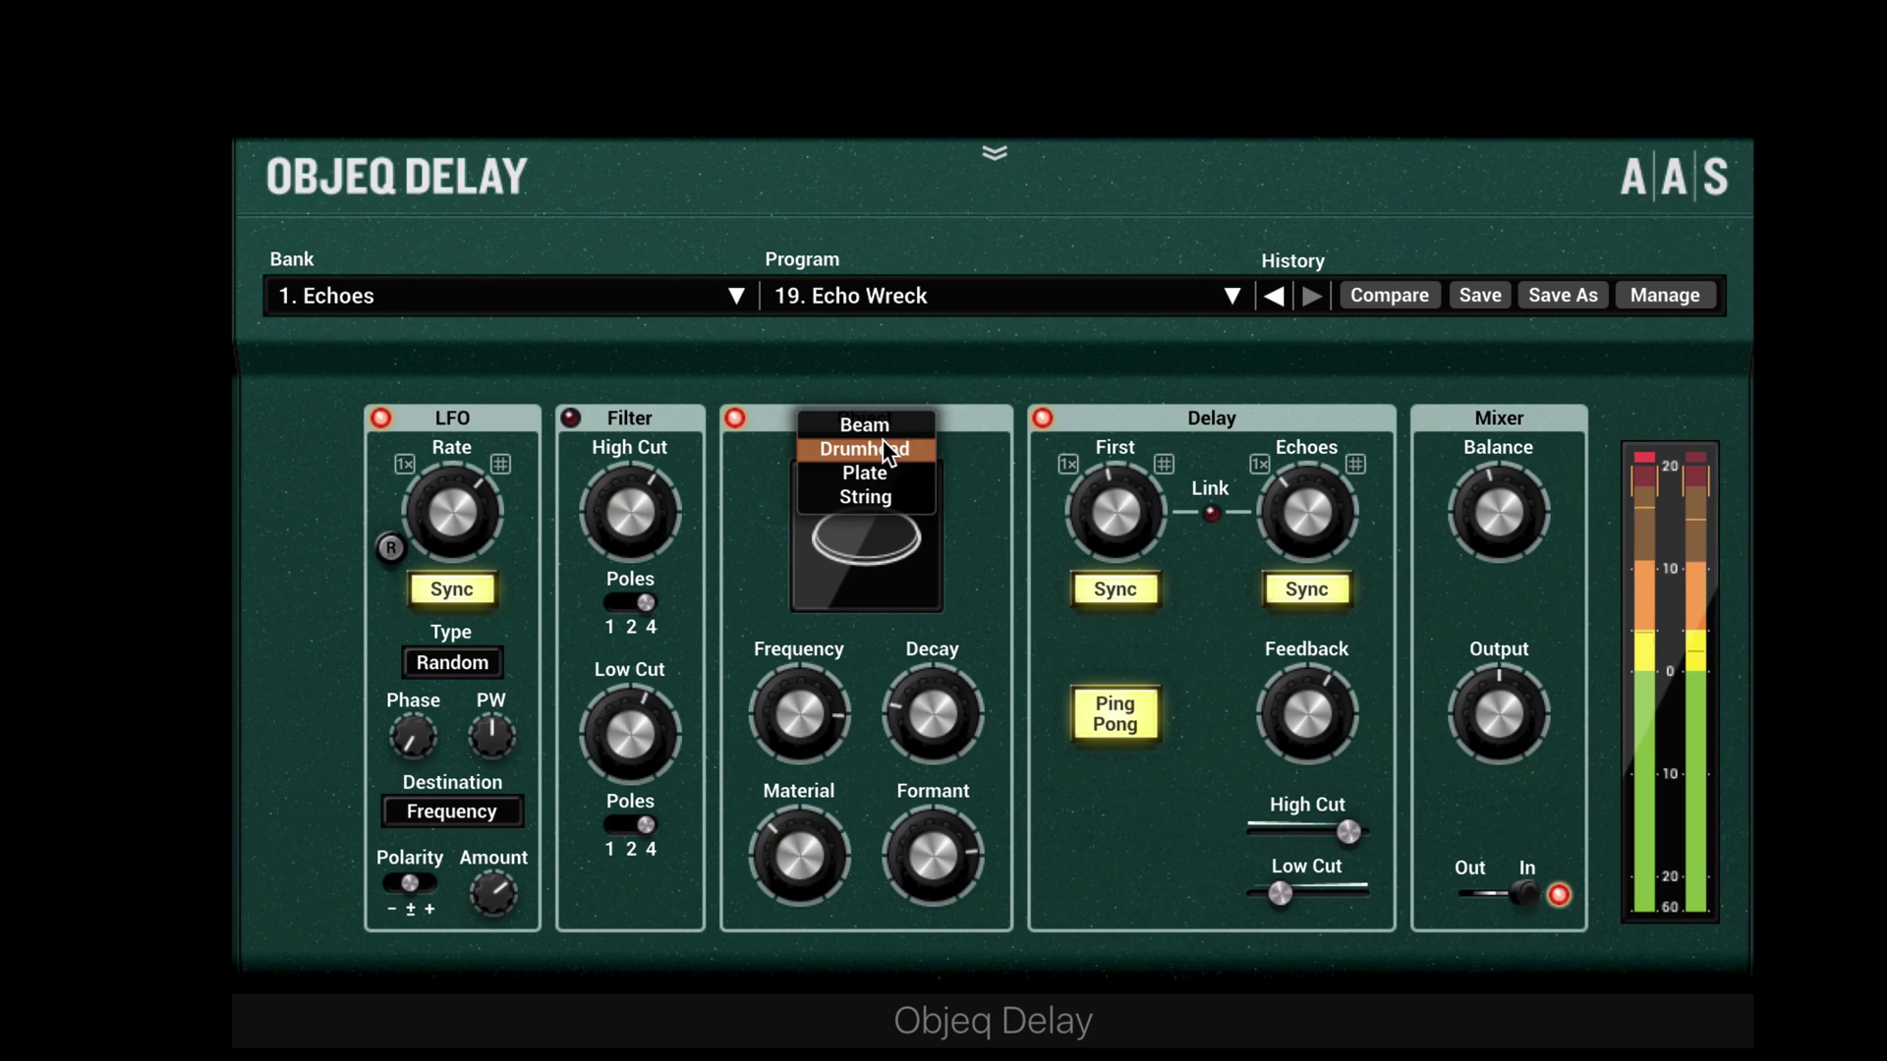
left_click(888, 494)
left_click_drag(933, 727, 933, 696)
left_click_drag(798, 727, 798, 737)
left_click_drag(920, 709, 921, 787)
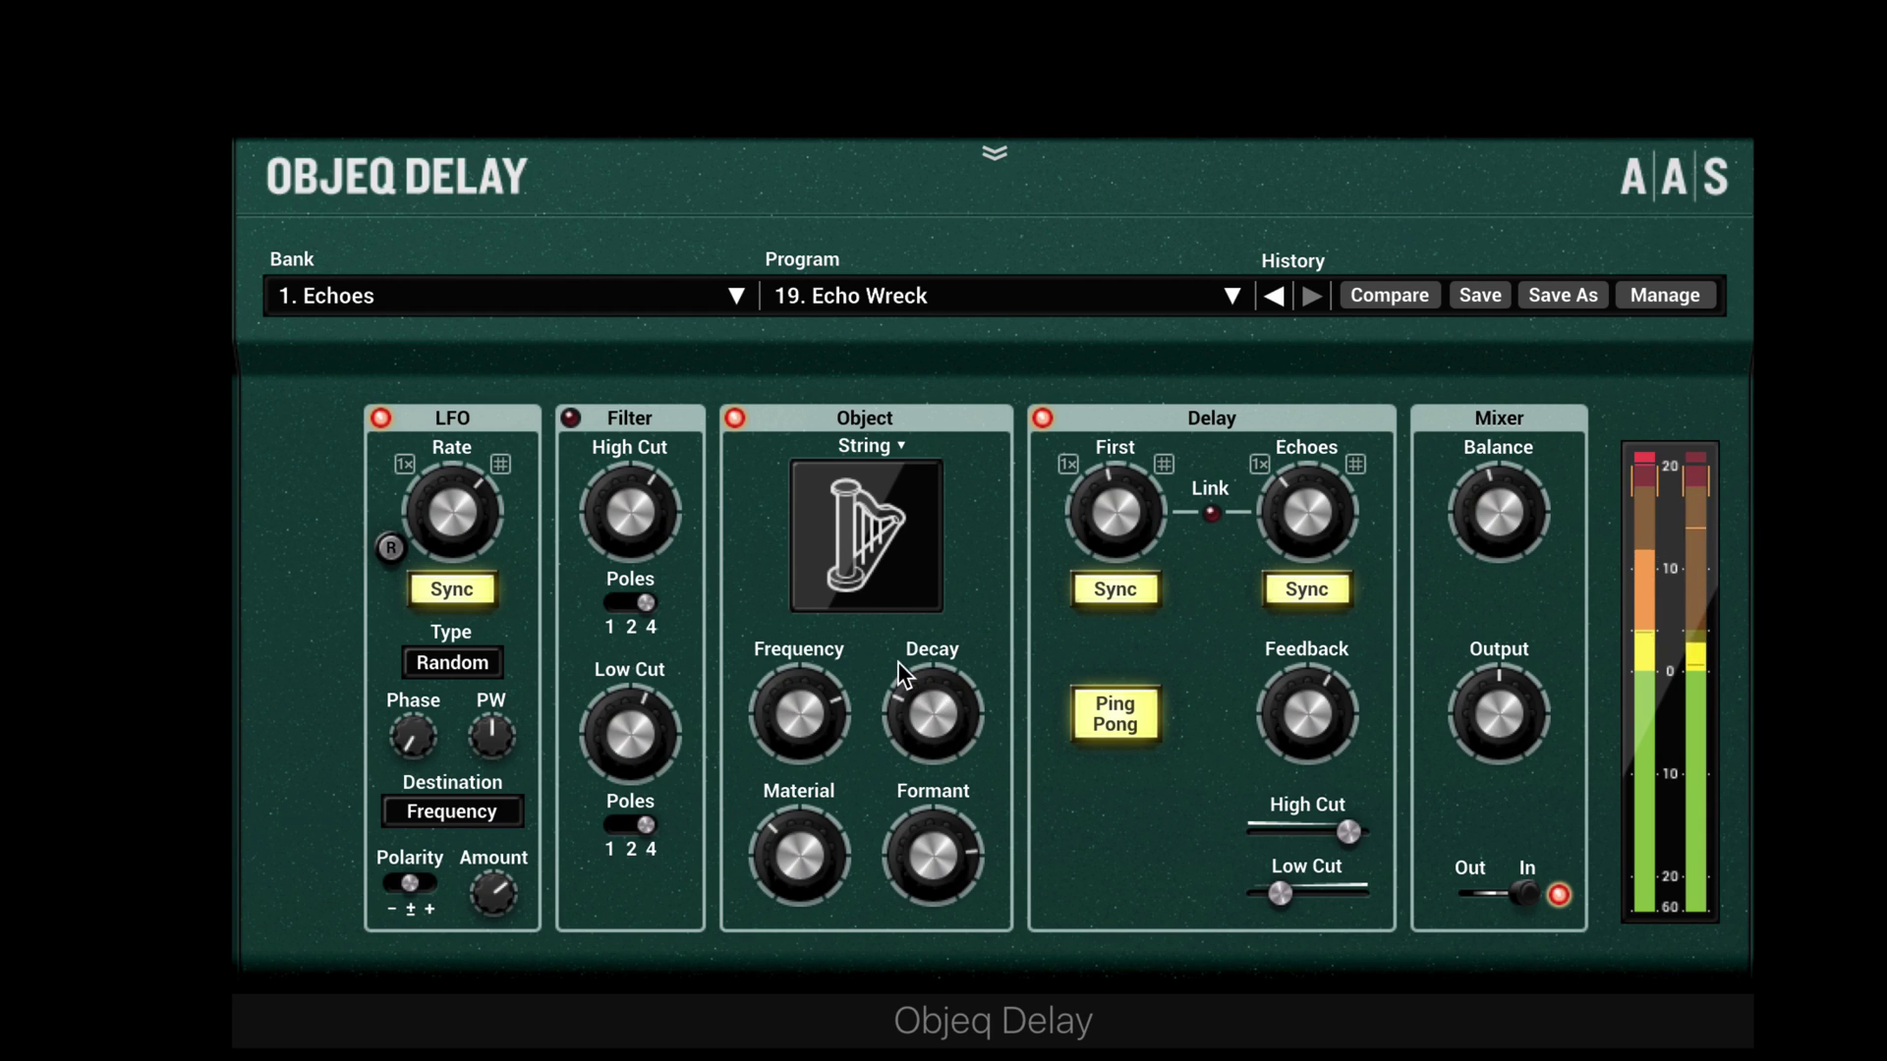